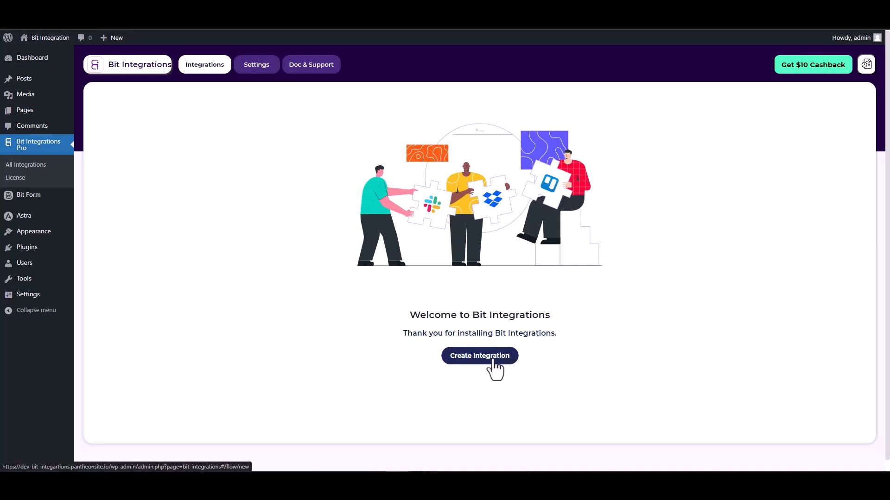
# Create an integration with SiteOrigin Widgets as the trigger and start fetching its form data.
pyautogui.write('sit')
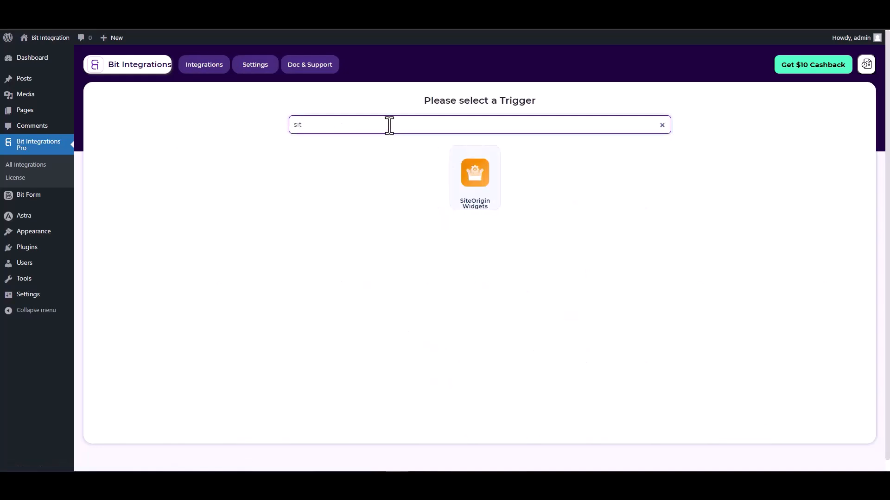
pyautogui.click(486, 202)
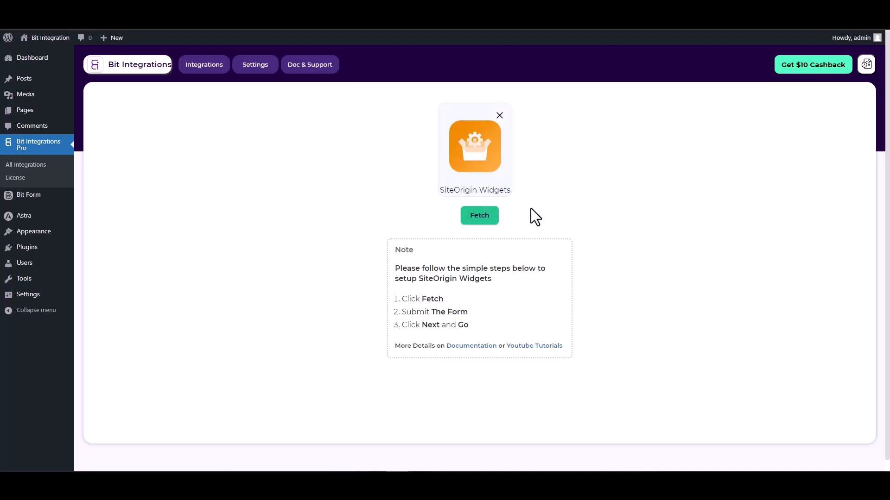
pyautogui.click(477, 221)
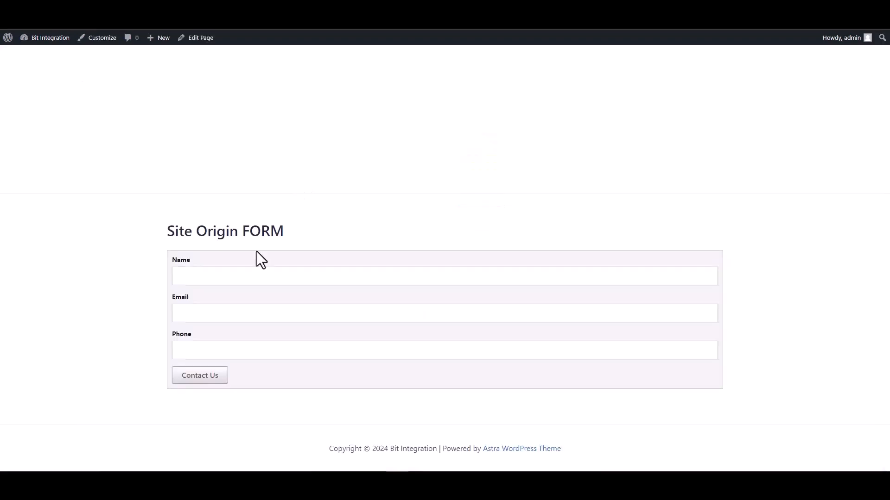
# Submit the Site Origin FORM with a test name, email and phone number, and return to the Bit Integrations trigger page.
pyautogui.click(299, 277)
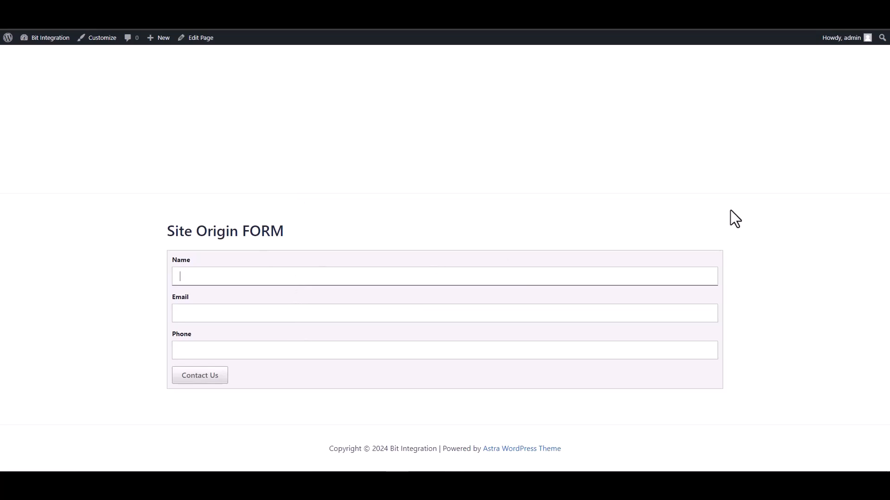
pyautogui.click(598, 310)
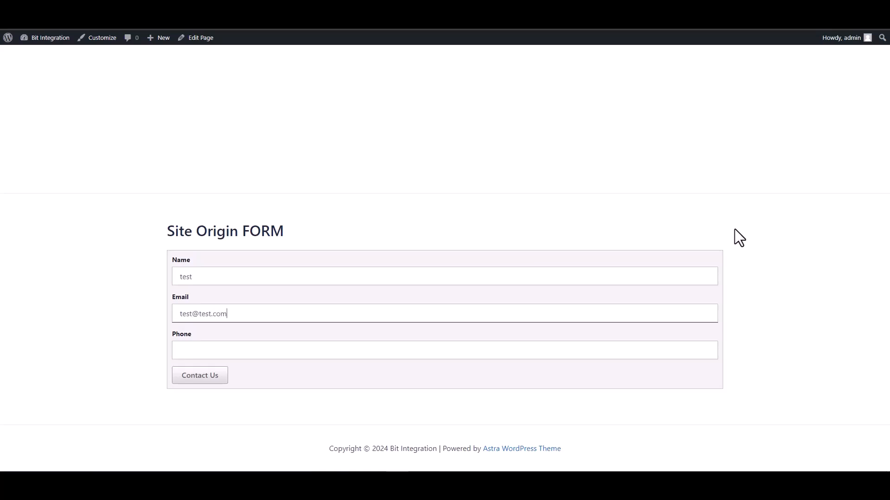
pyautogui.click(612, 353)
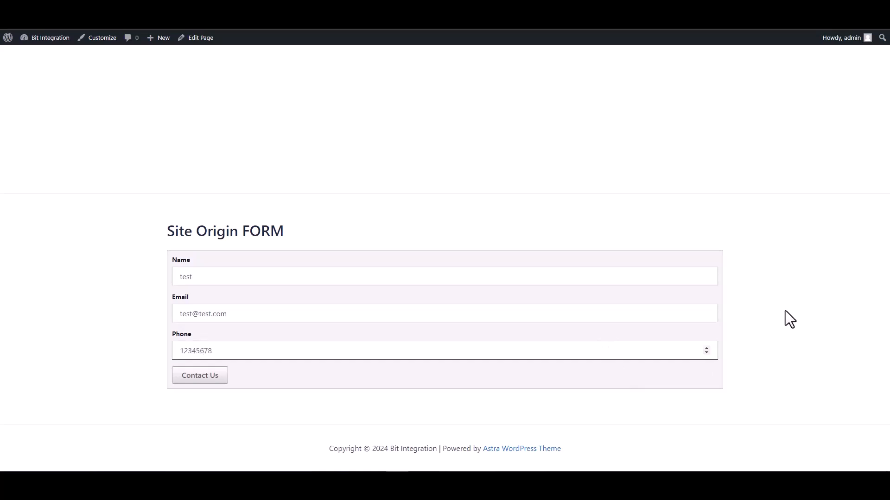
pyautogui.click(207, 375)
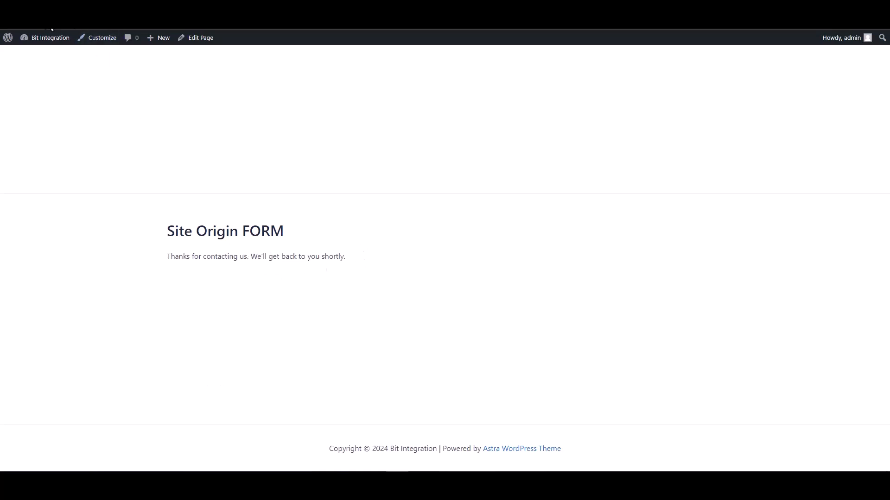
pyautogui.click(385, 15)
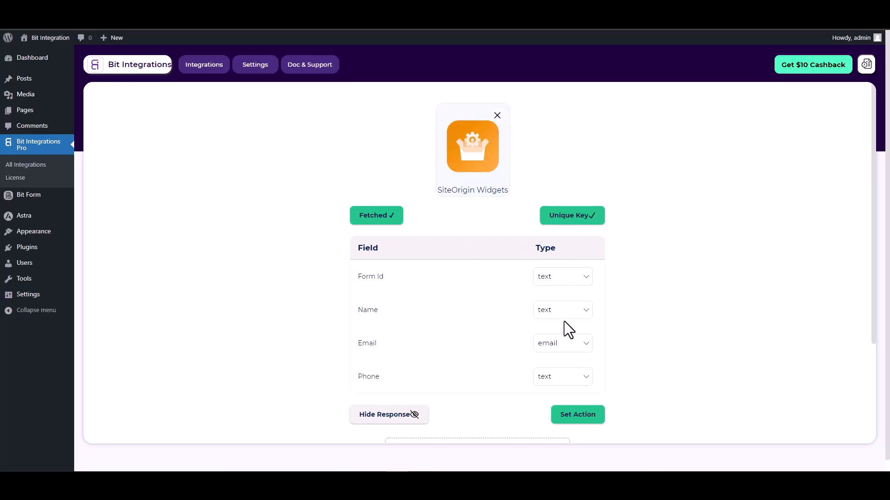
# Proceed to setting the action, search for "google calendar" and choose Google Calendar.
pyautogui.click(577, 419)
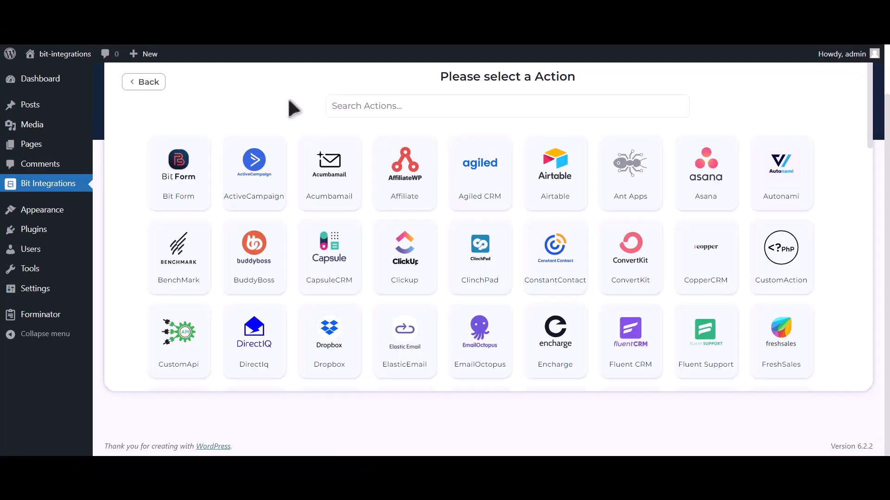
pyautogui.click(392, 106)
pyautogui.write('goo')
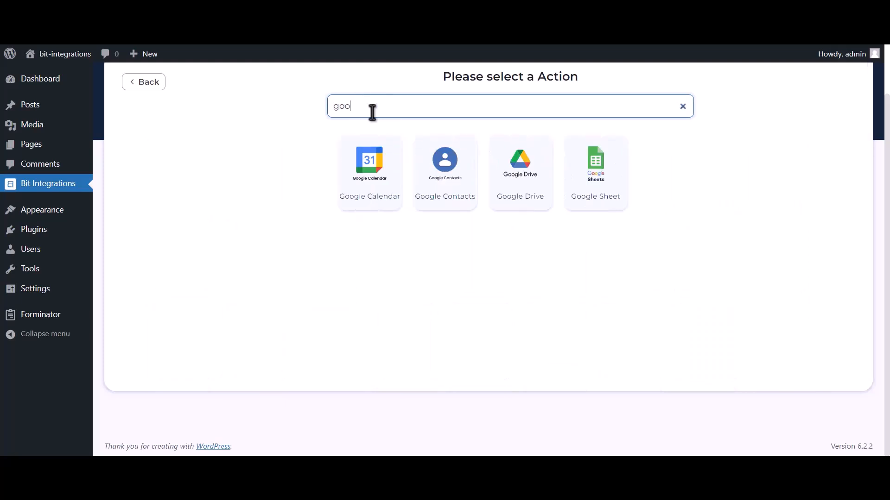
pyautogui.write('gle calendar')
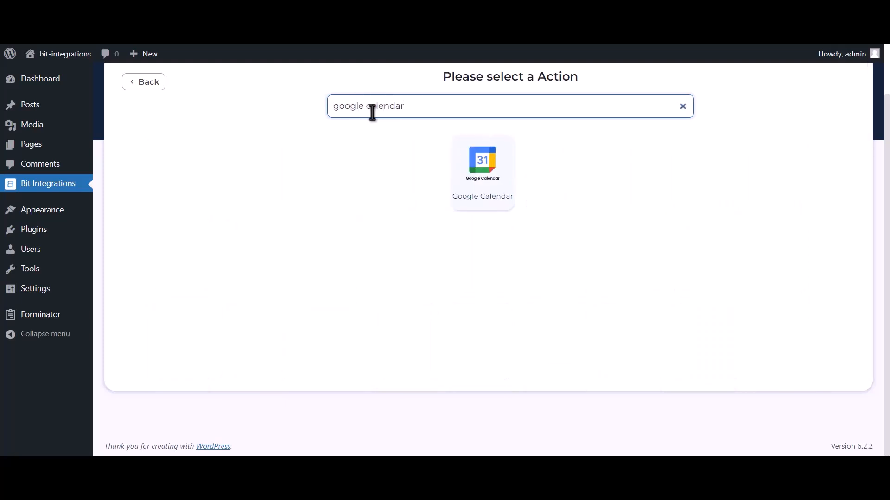
pyautogui.click(494, 193)
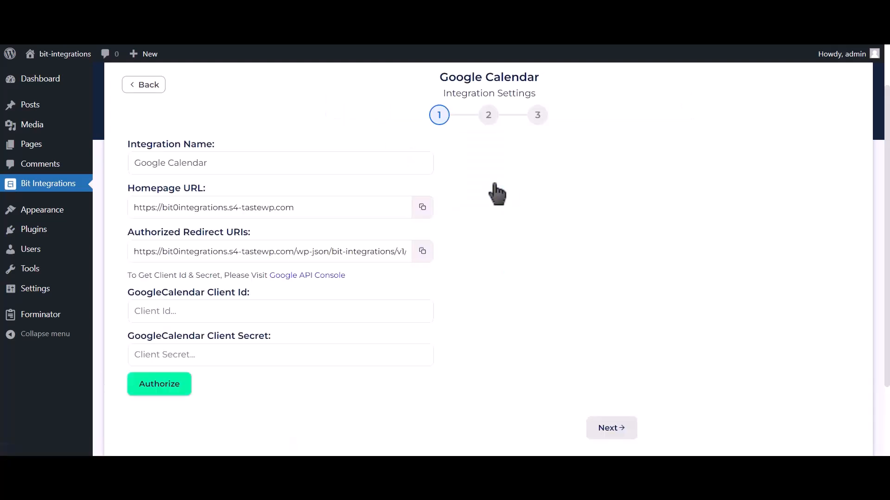
# Go to the Google API Console and create a project named "Bit Integrations" without an organization.
pyautogui.moveTo(127, 275); pyautogui.dragTo(303, 285)
pyautogui.click(304, 284)
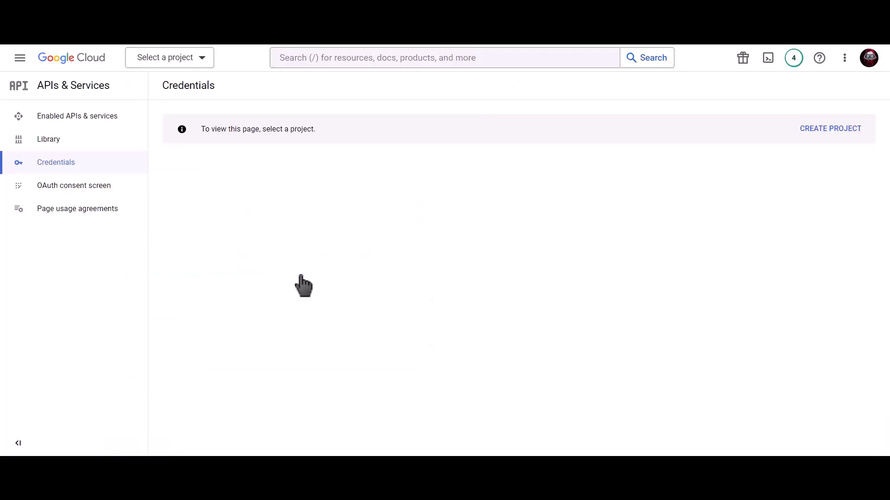
pyautogui.click(819, 130)
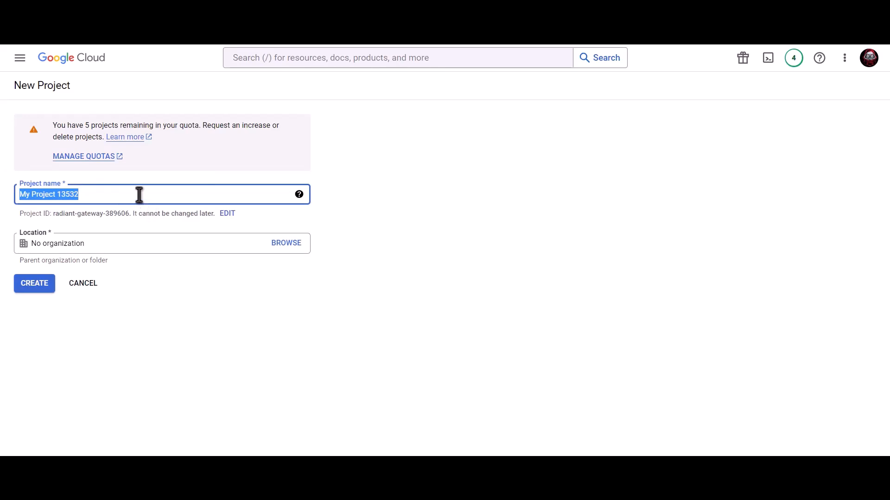
pyautogui.write('Bit Integratio')
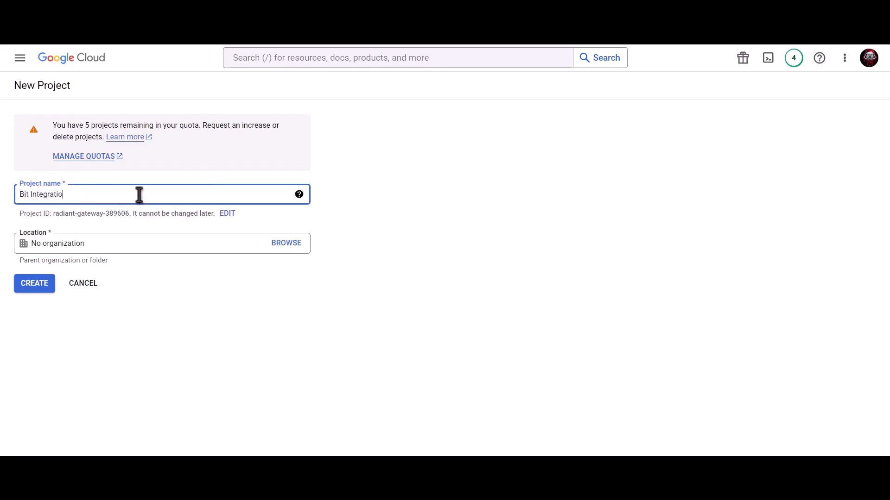
pyautogui.write('ns')
pyautogui.click(39, 287)
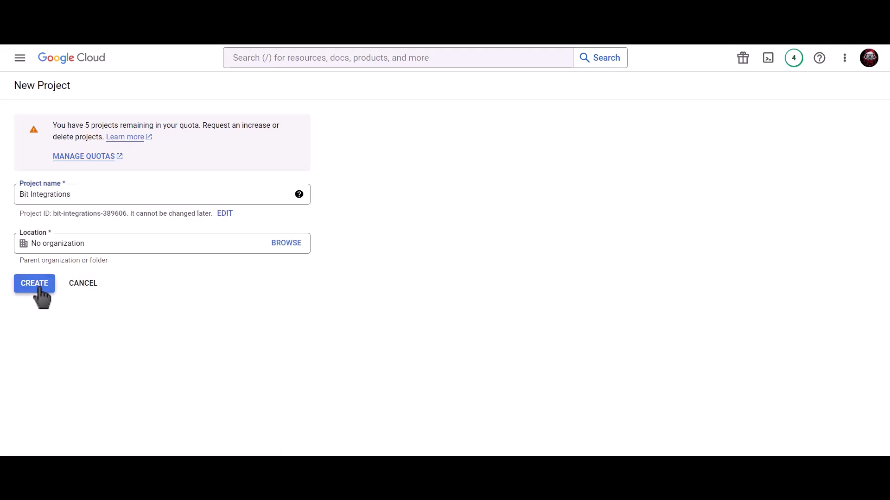
# Select the new Bit Integrations project and create its OAuth consent screen with the External user type.
pyautogui.click(772, 150)
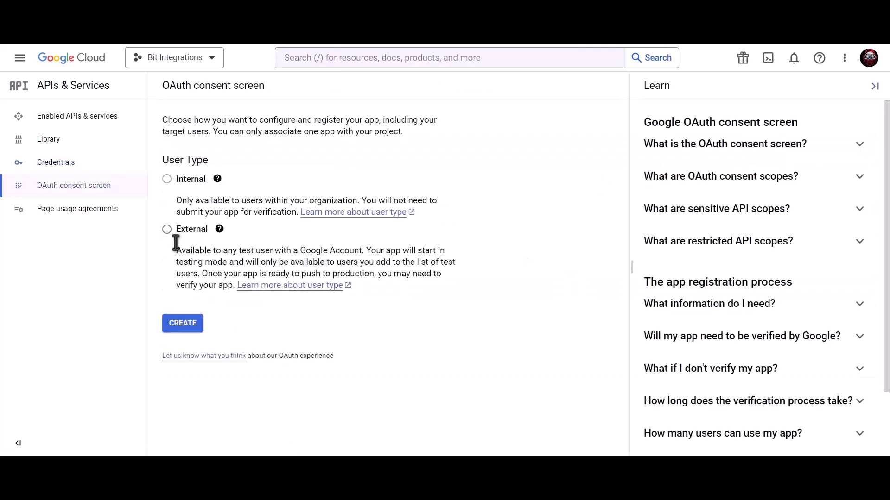
pyautogui.click(168, 231)
pyautogui.click(186, 330)
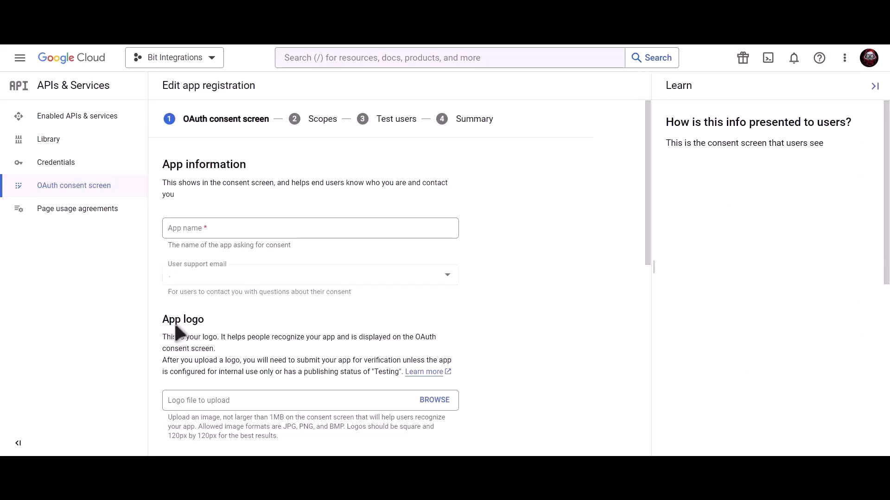
# Register the app as "Bit Integrations" with the user support email and developer contact email, and save the app information.
pyautogui.click(242, 230)
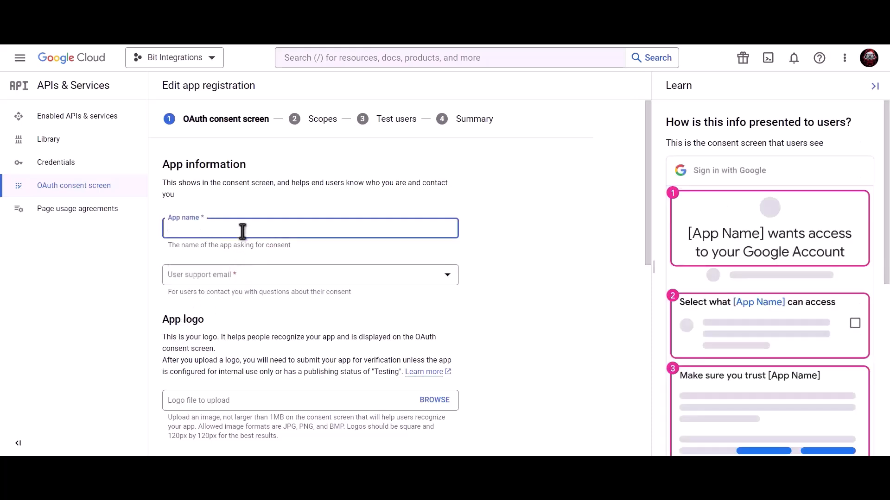
pyautogui.write('Bit In')
pyautogui.click(241, 278)
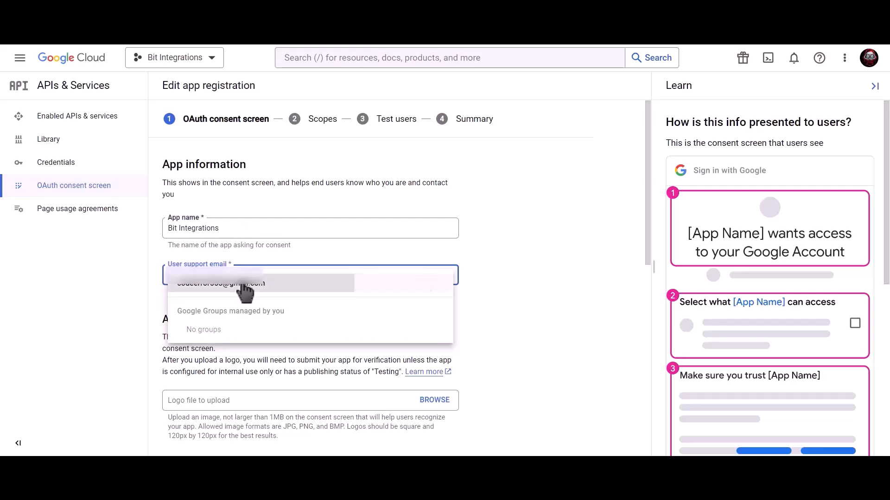
pyautogui.click(244, 288)
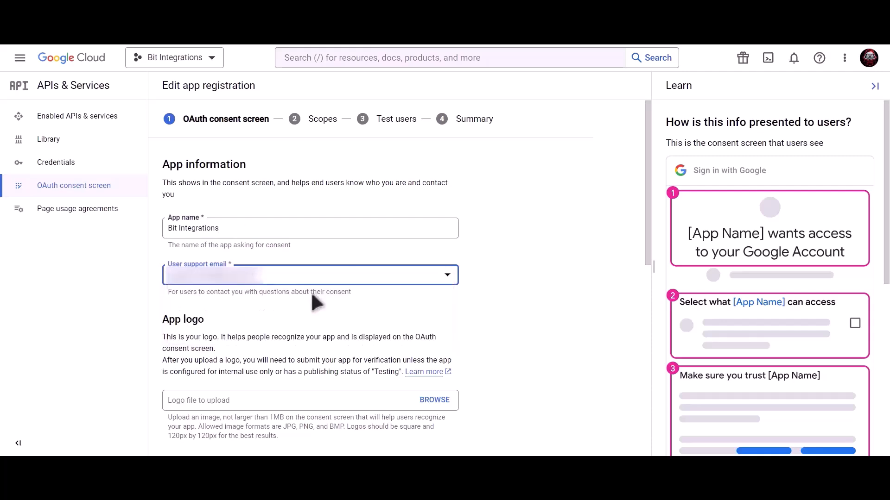
pyautogui.scroll(-9, 312, 296)
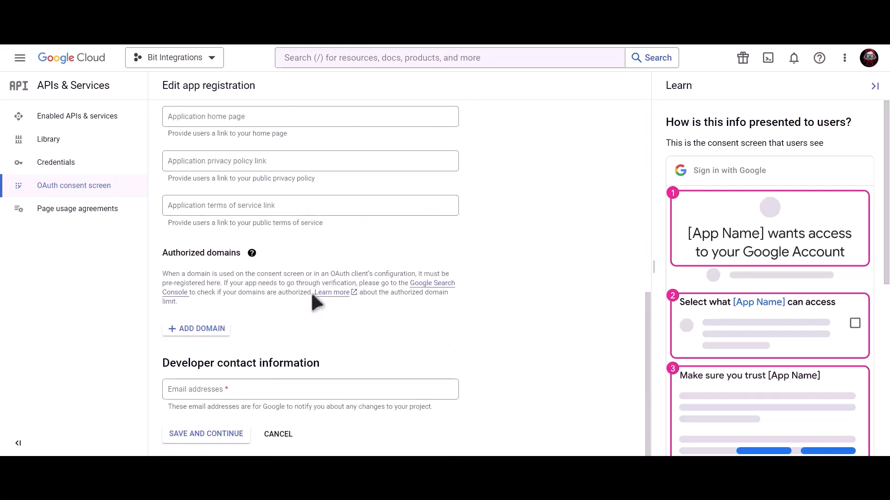
pyautogui.click(255, 386)
pyautogui.hotkey('ctrl', 'v')
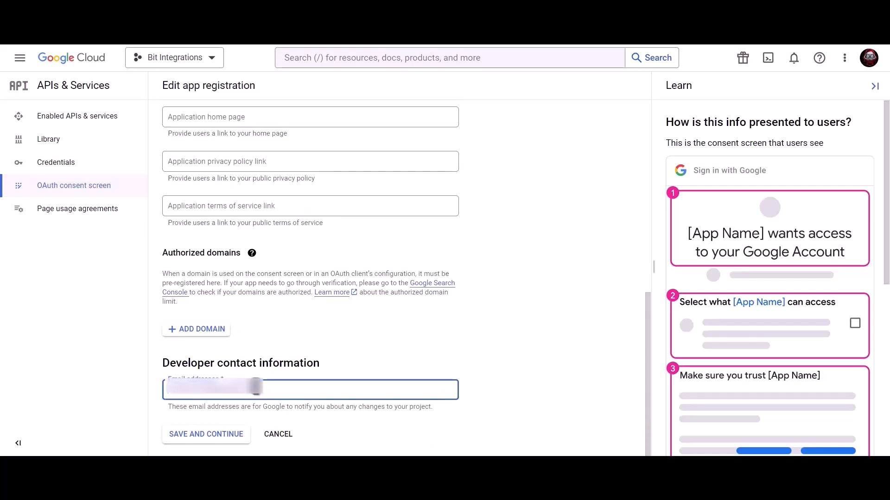
pyautogui.click(216, 440)
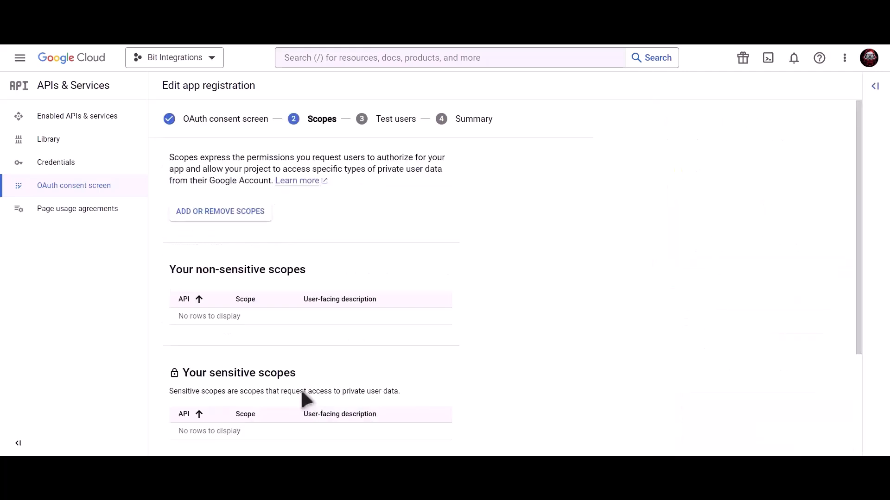
# Save the Scopes and Test users stages of the app registration without adding any entries.
pyautogui.scroll(-3, 301, 390)
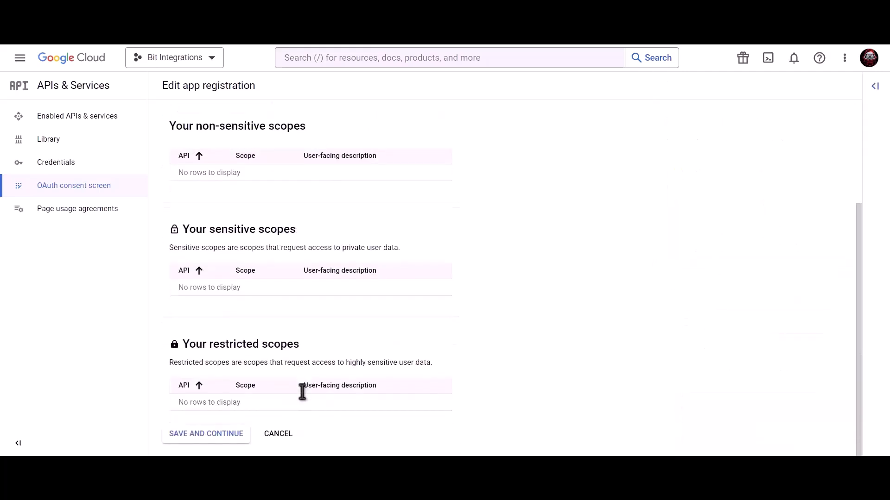
pyautogui.click(207, 440)
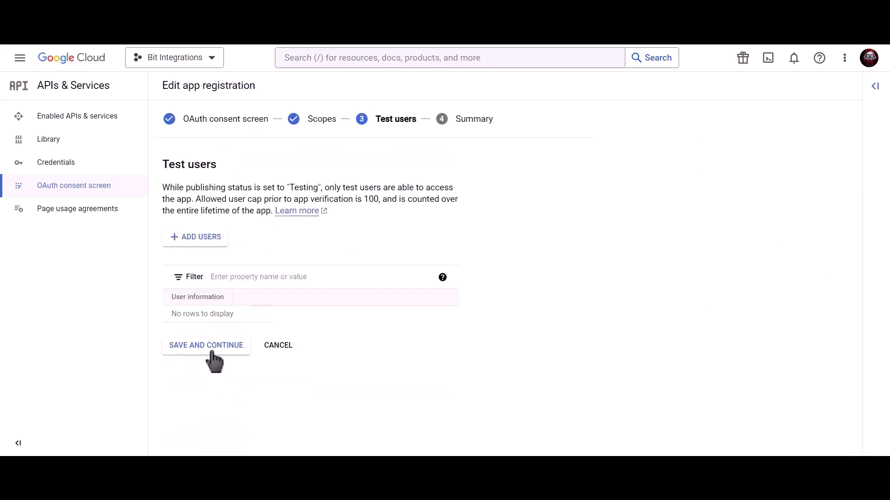
pyautogui.click(227, 348)
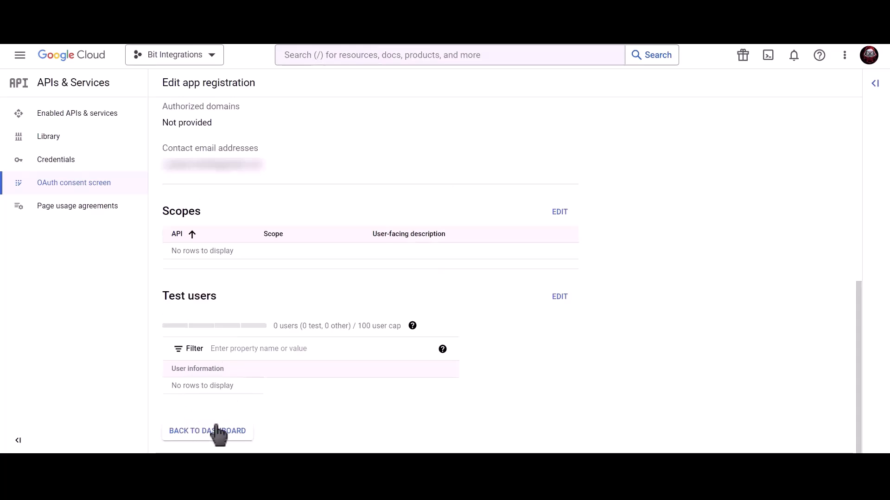
# Return to the OAuth consent screen dashboard and publish the app to production.
pyautogui.click(219, 430)
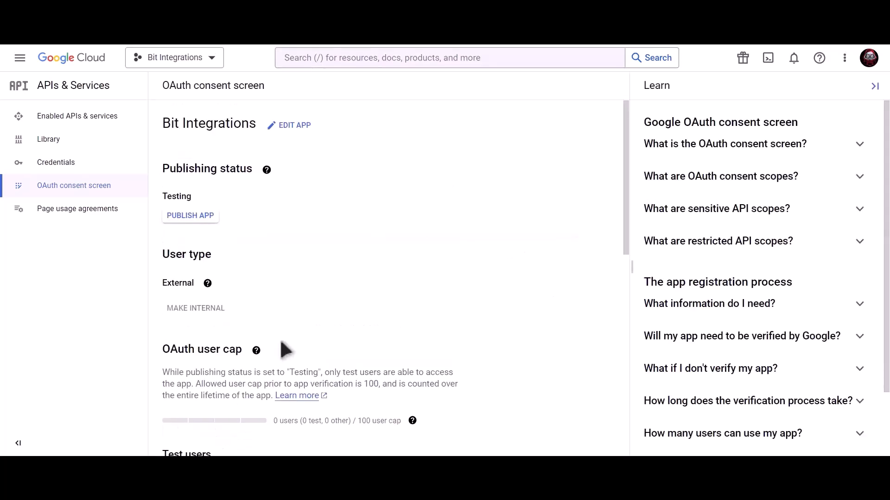
pyautogui.click(202, 218)
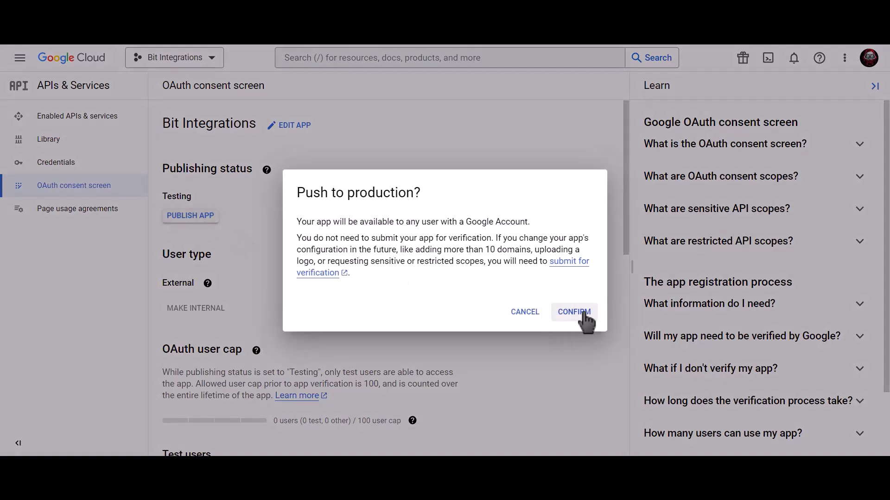
pyautogui.click(575, 312)
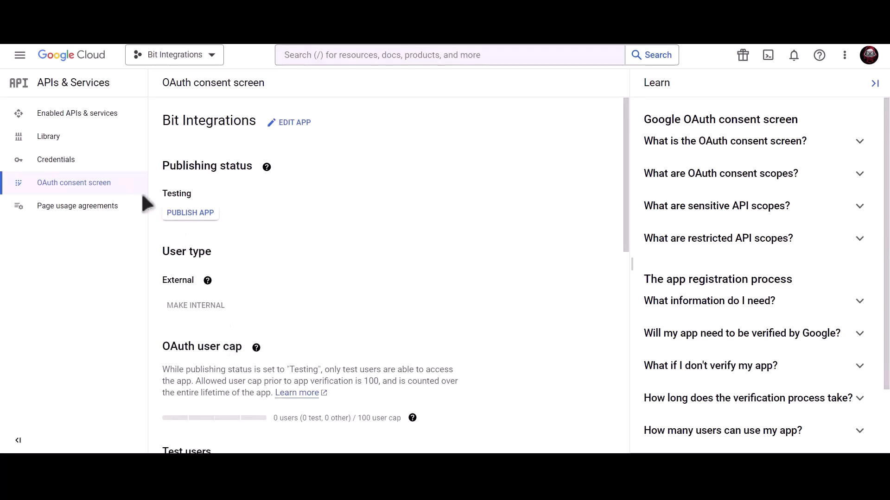
# Search Google Cloud for "google calendar api" and open the Google Calendar API product page from the Marketplace results.
pyautogui.click(114, 159)
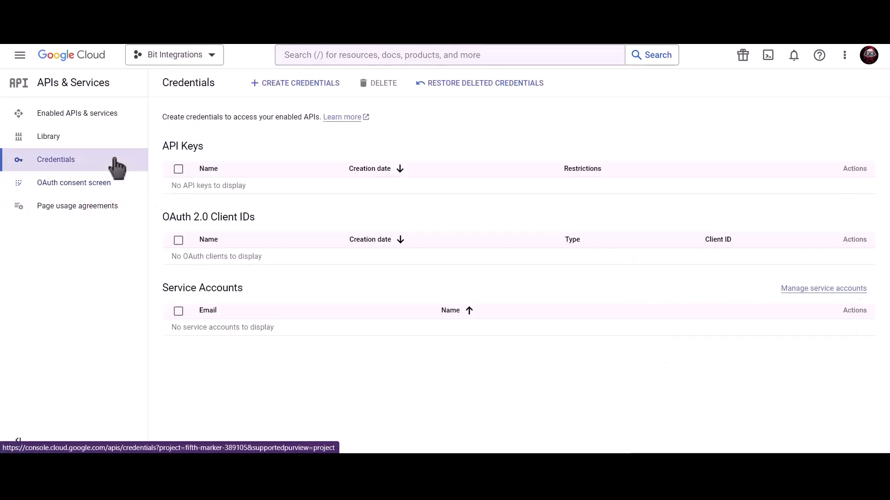
pyautogui.click(365, 55)
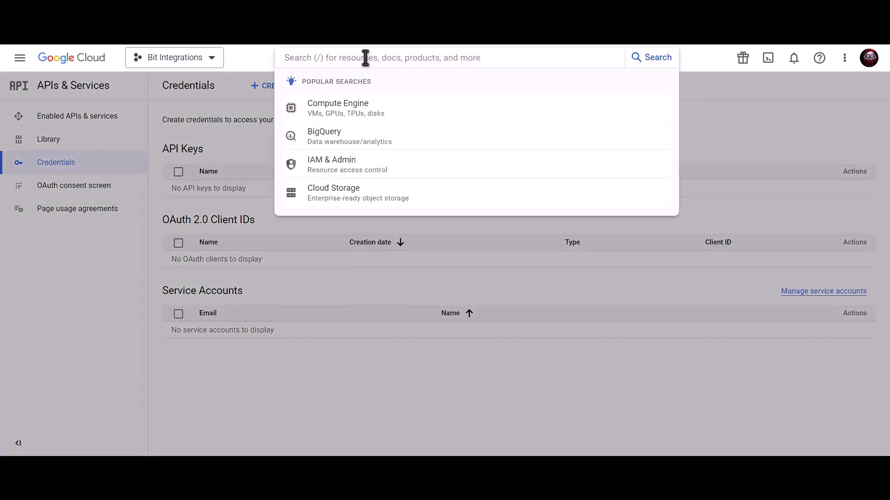
pyautogui.write('google calendar ao')
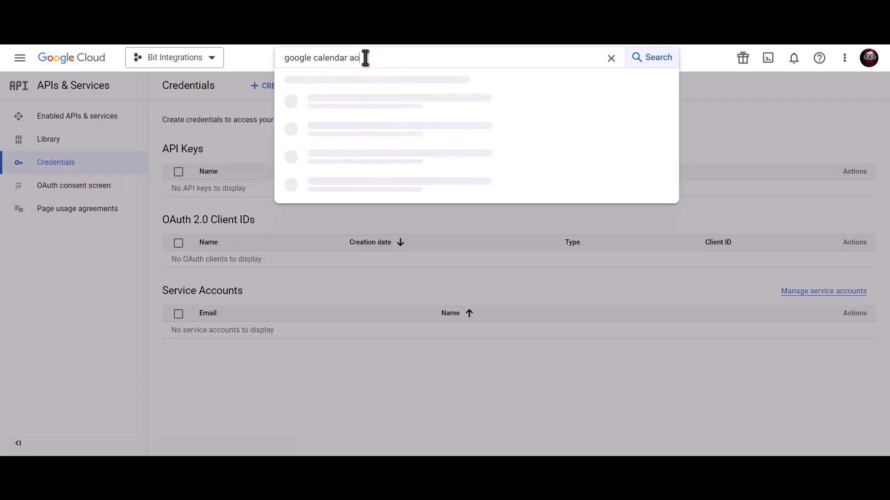
pyautogui.press('BackSpace')
pyautogui.write('pi')
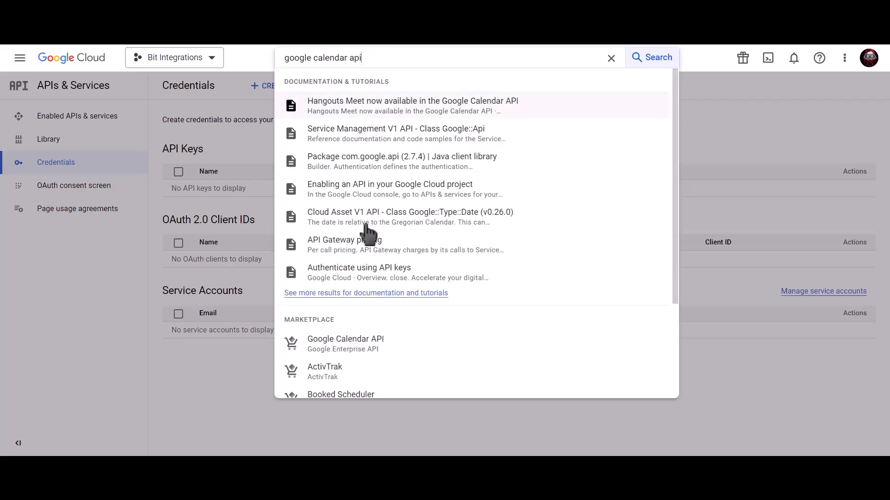
pyautogui.click(369, 352)
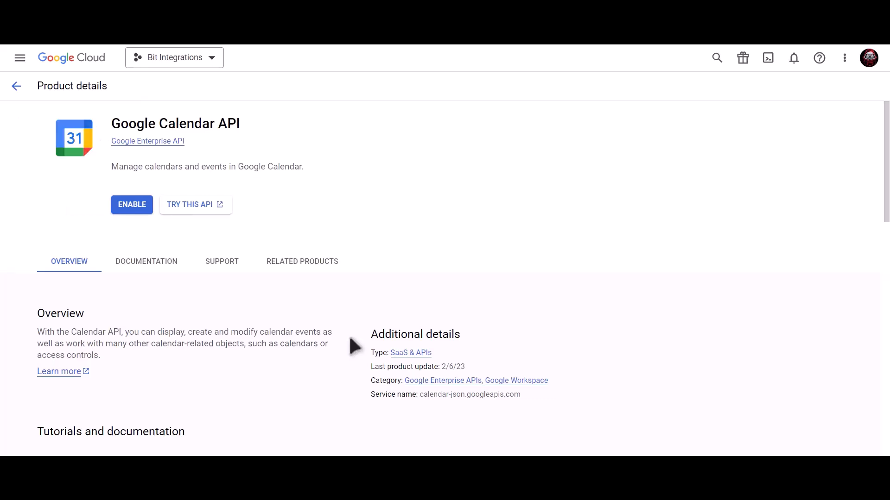
# Enable the Google Calendar API for the project and begin creating an OAuth client ID credential.
pyautogui.click(135, 211)
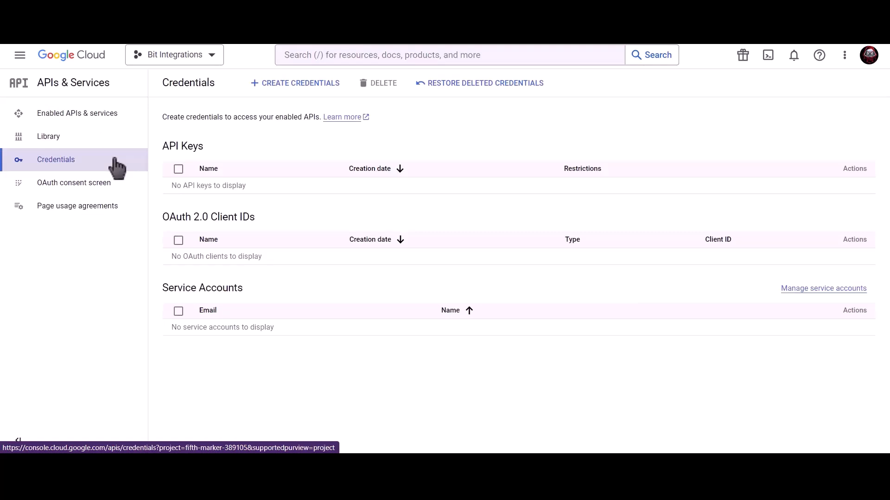
pyautogui.click(301, 86)
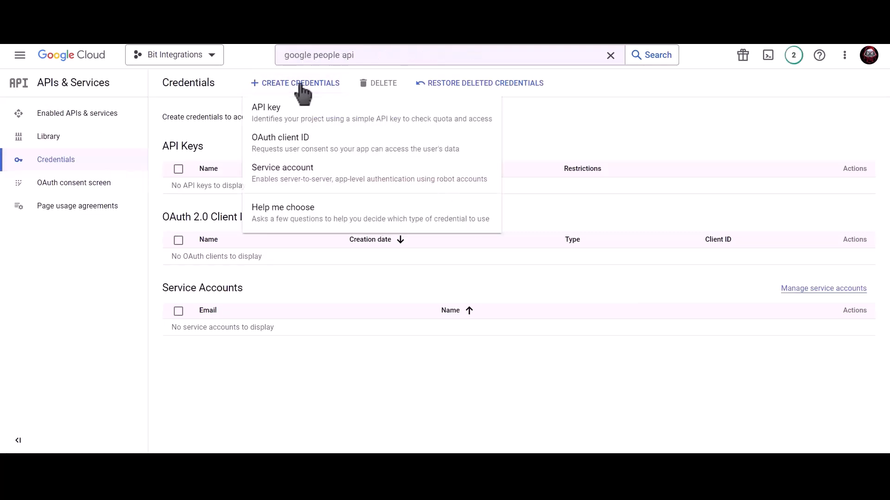
pyautogui.click(370, 153)
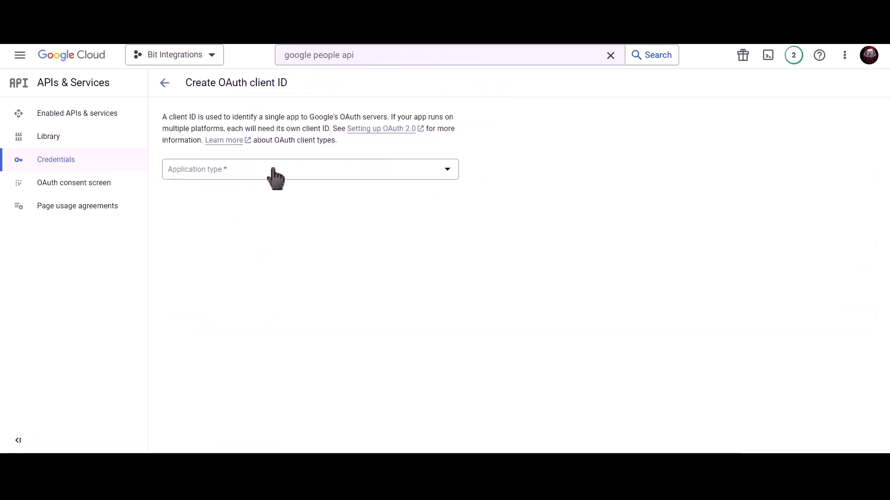
# Set the OAuth client's application type to Web application and name it "Bit Integrations".
pyautogui.click(274, 174)
pyautogui.click(233, 180)
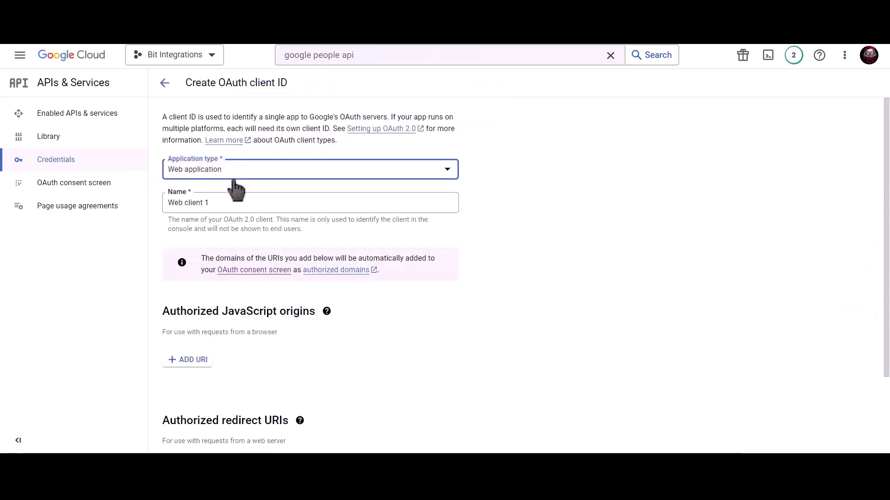
pyautogui.click(231, 199)
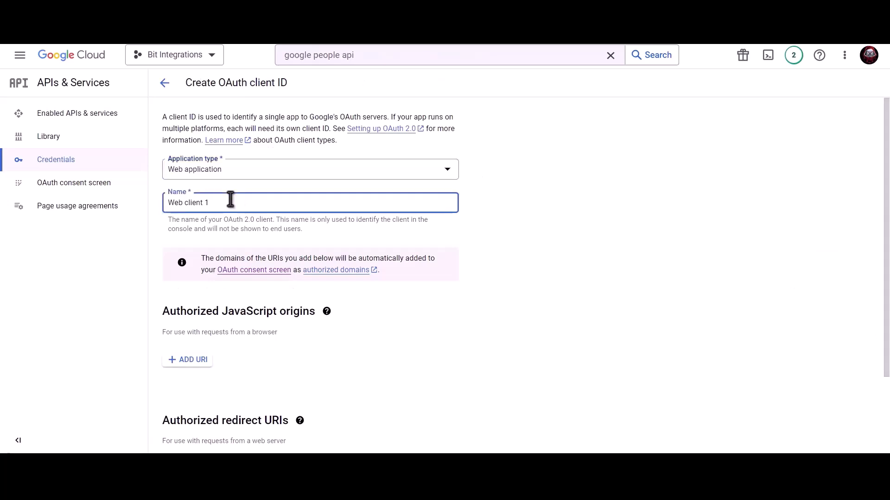
pyautogui.tripleClick(262, 202)
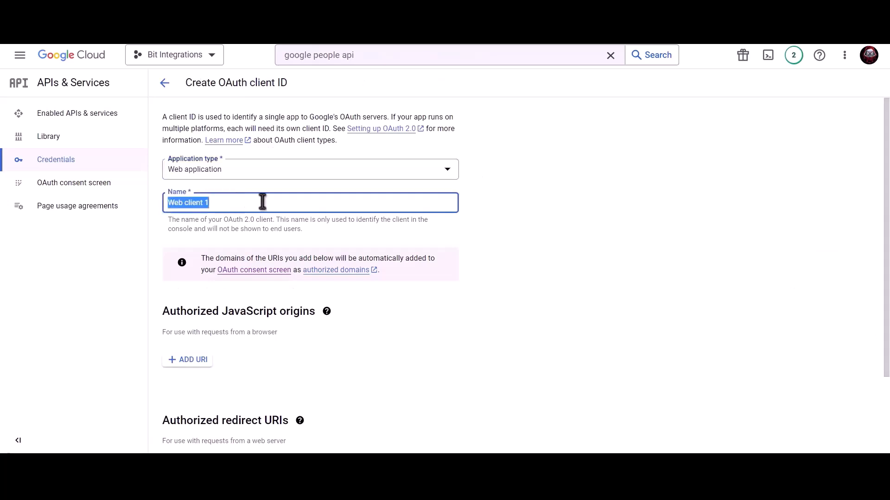
pyautogui.write('Bit Integrations')
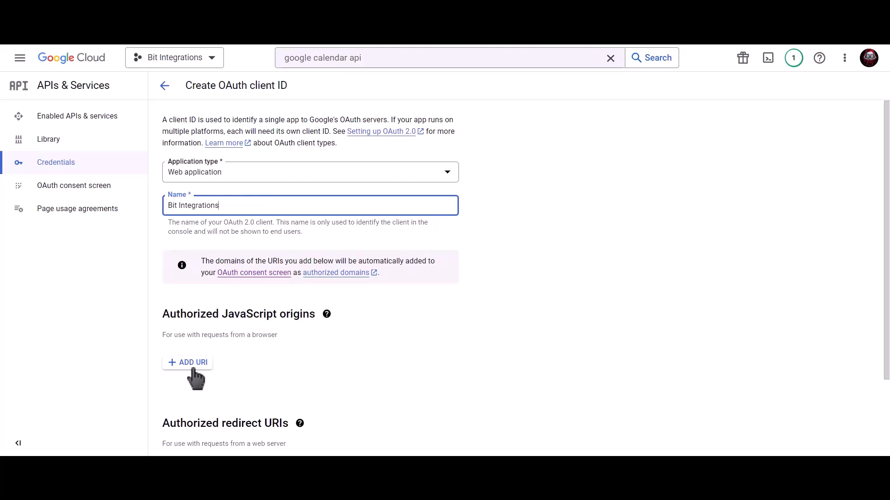
# Copy the Homepage URL from the Bit Integrations settings into a new authorized JavaScript origin of the OAuth client.
pyautogui.click(189, 360)
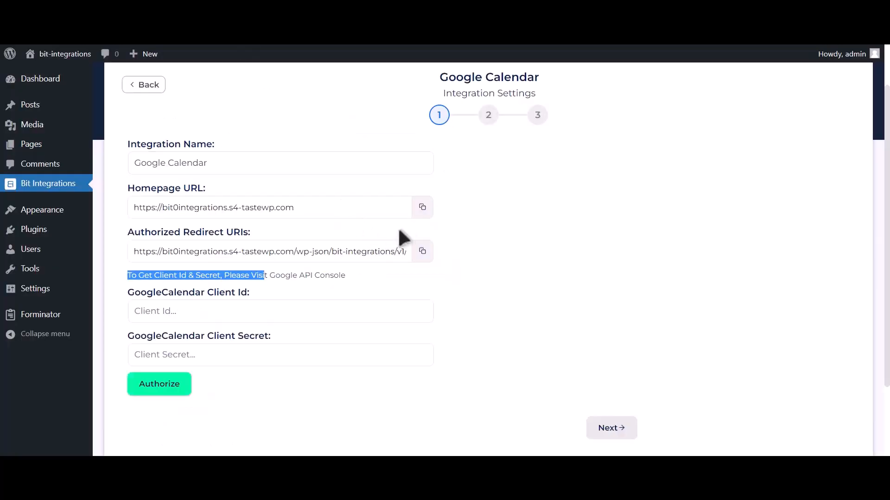
pyautogui.click(423, 207)
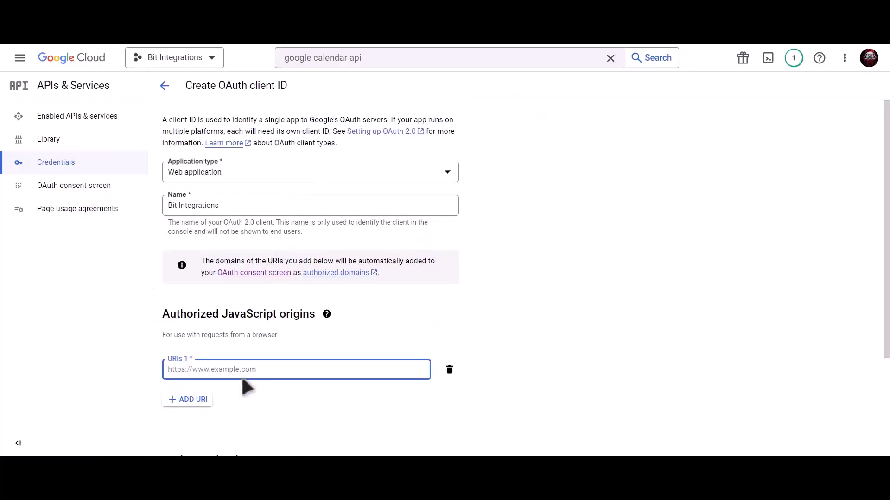
pyautogui.click(252, 366)
pyautogui.hotkey('ctrl', 'v')
# Copy the Authorized Redirect URI from Bit Integrations into a new authorized redirect URI and create the OAuth client.
pyautogui.scroll(-3, 288, 307)
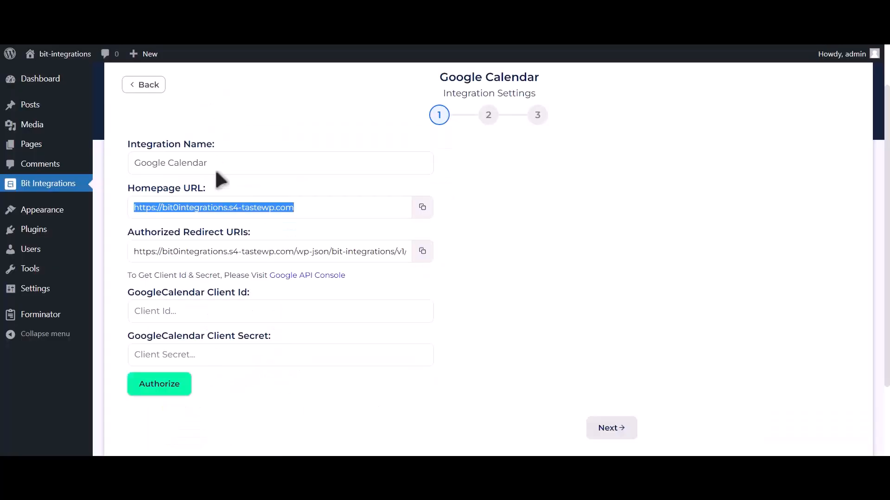
pyautogui.click(422, 252)
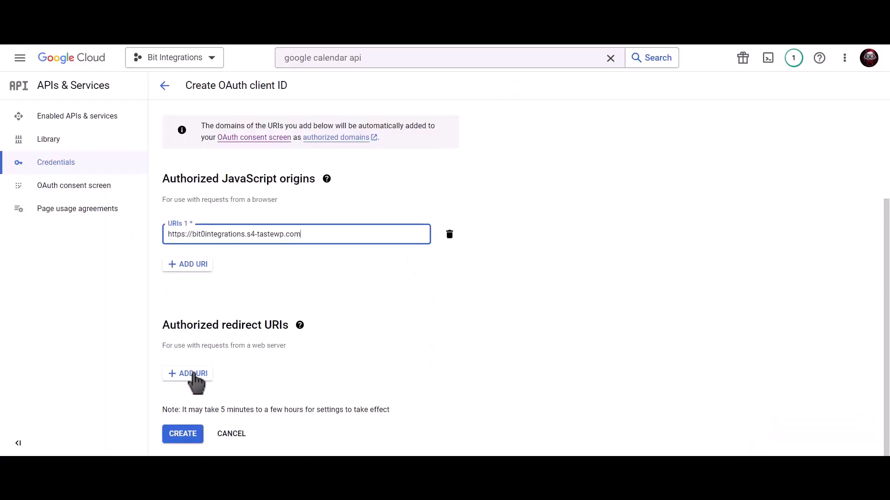
pyautogui.click(207, 378)
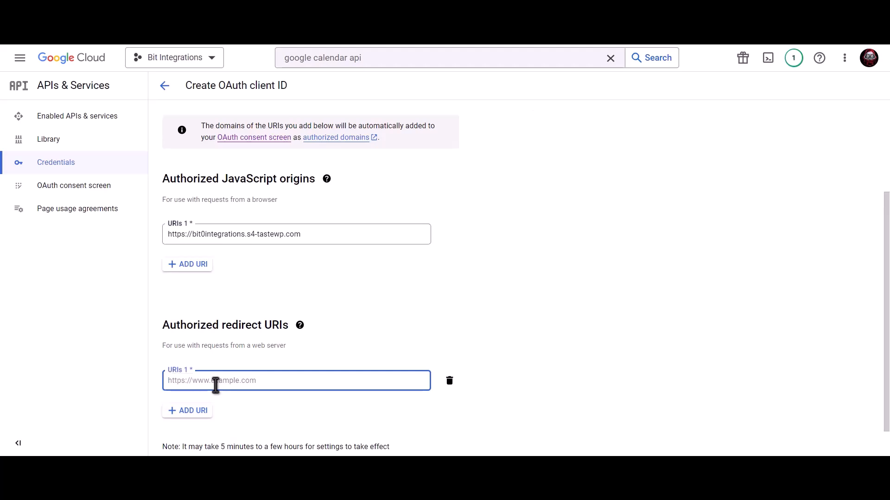
pyautogui.hotkey('ctrl', 'v')
pyautogui.scroll(-1, 204, 408)
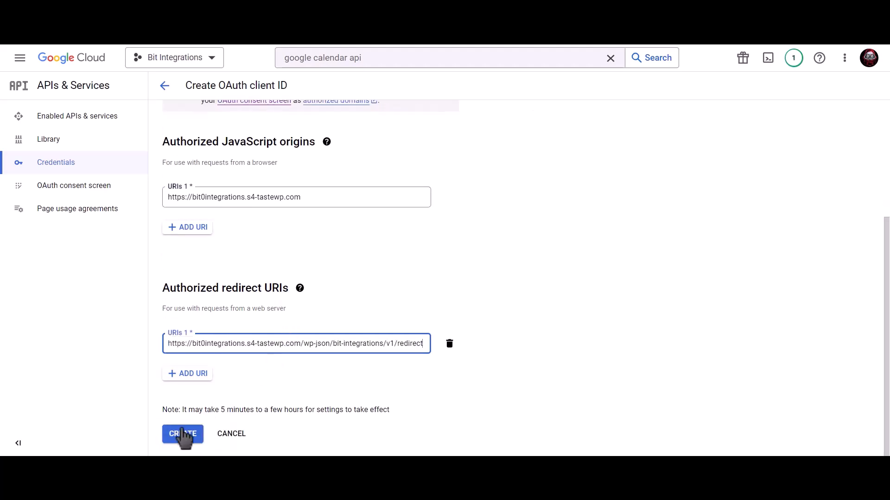
pyautogui.click(183, 438)
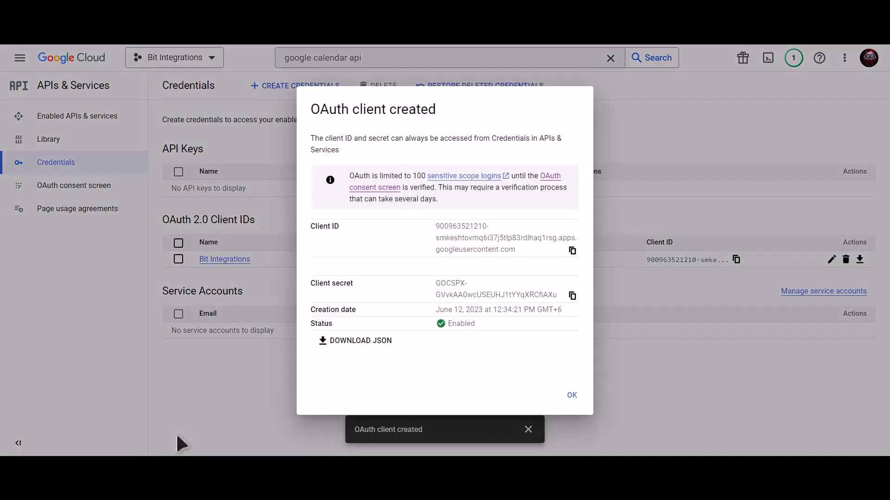
# Copy the new OAuth client ID into the GoogleCalendar Client Id field of the Bit Integrations settings.
pyautogui.click(574, 259)
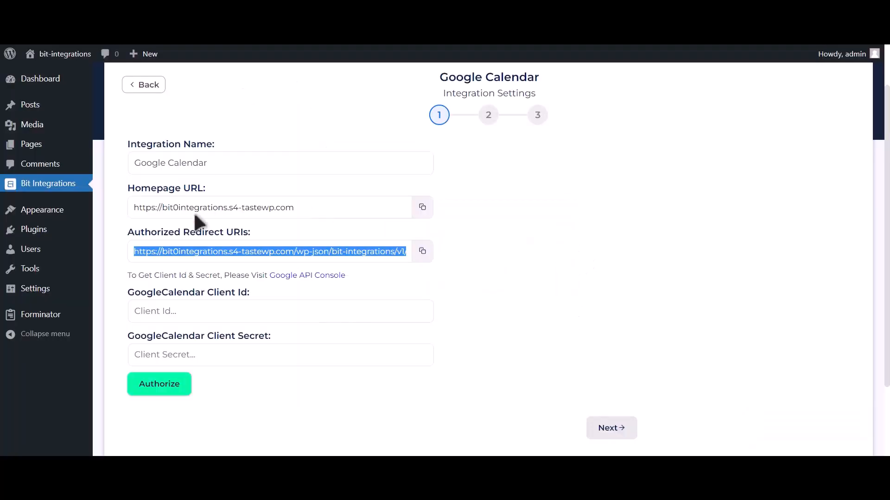
pyautogui.click(194, 312)
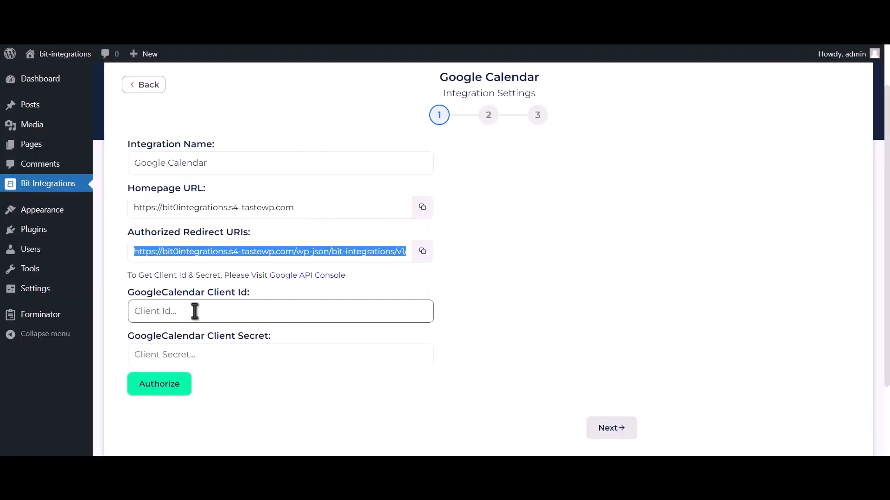
pyautogui.click(194, 312)
pyautogui.hotkey('ctrl', 'v')
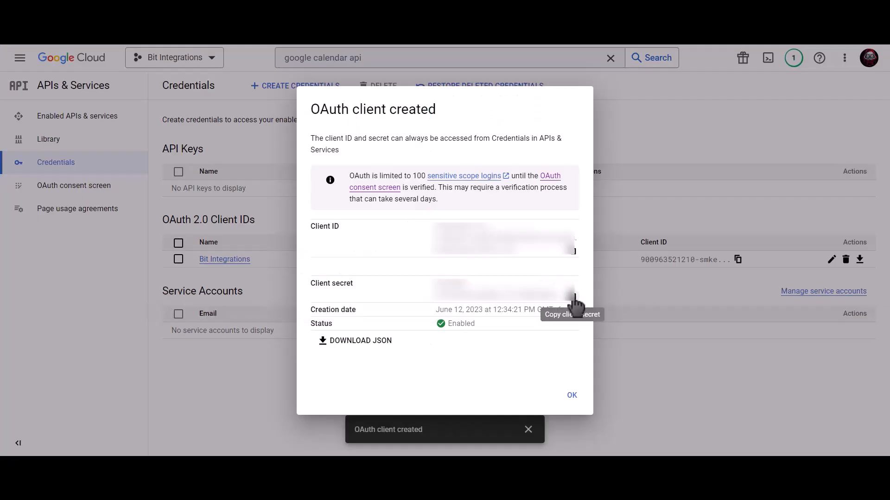
# Copy the OAuth client secret from Google Cloud into the GoogleCalendar Client Secret field in Bit Integrations.
pyautogui.click(574, 297)
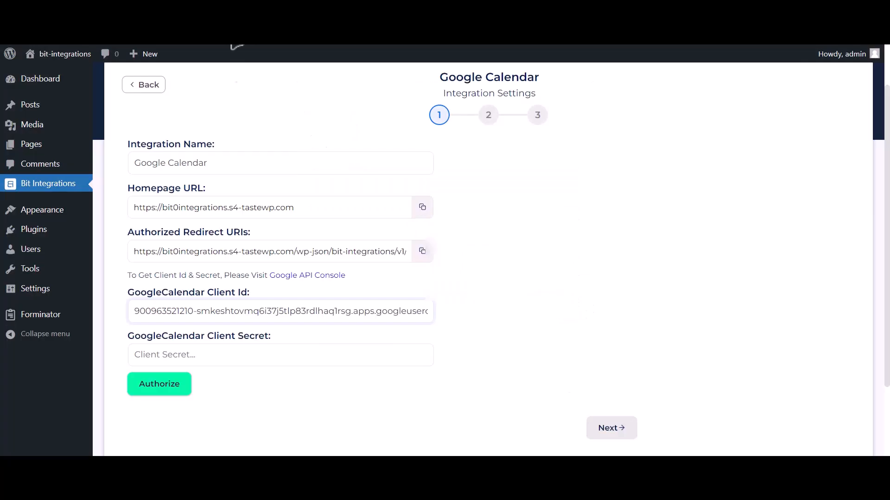
pyautogui.click(214, 355)
pyautogui.hotkey('ctrl', 'v')
pyautogui.click(213, 353)
pyautogui.hotkey('ctrl', 'v')
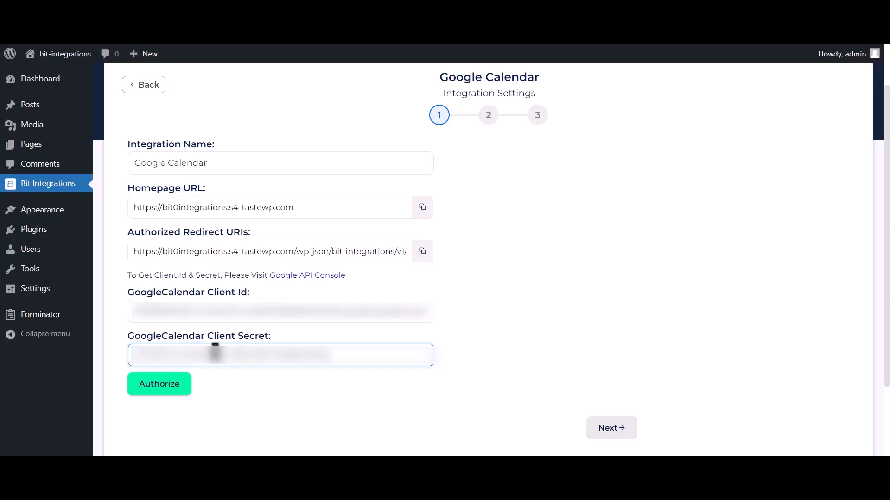
# Authorize the integration with the Google account, proceeding past the unverified app warning and granting s4-tastewp.com access to Google Calendar.
pyautogui.click(163, 386)
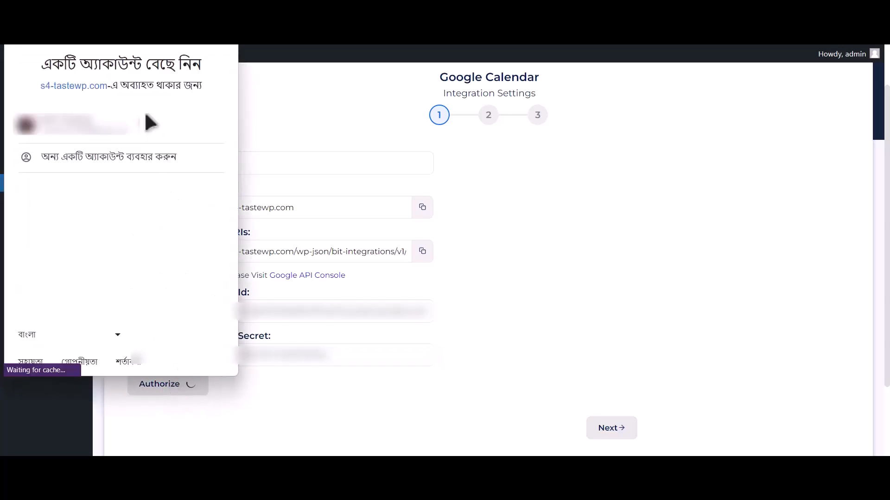
pyautogui.click(165, 136)
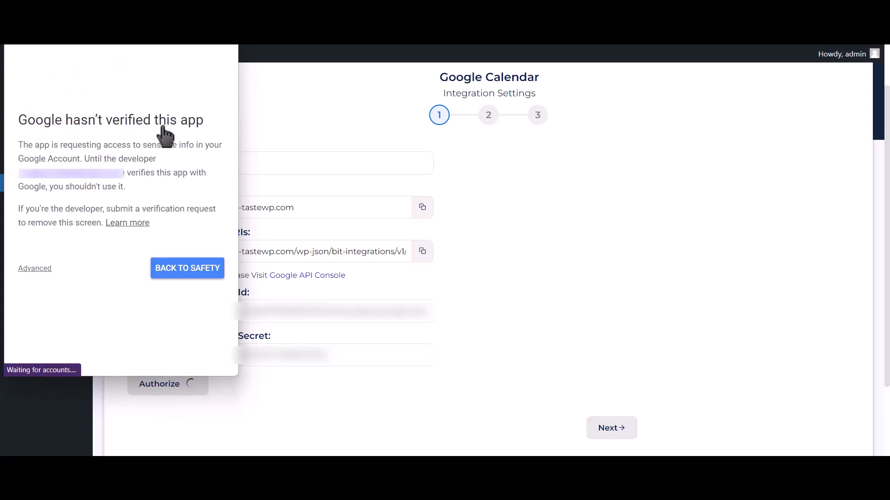
pyautogui.click(35, 268)
pyautogui.click(33, 352)
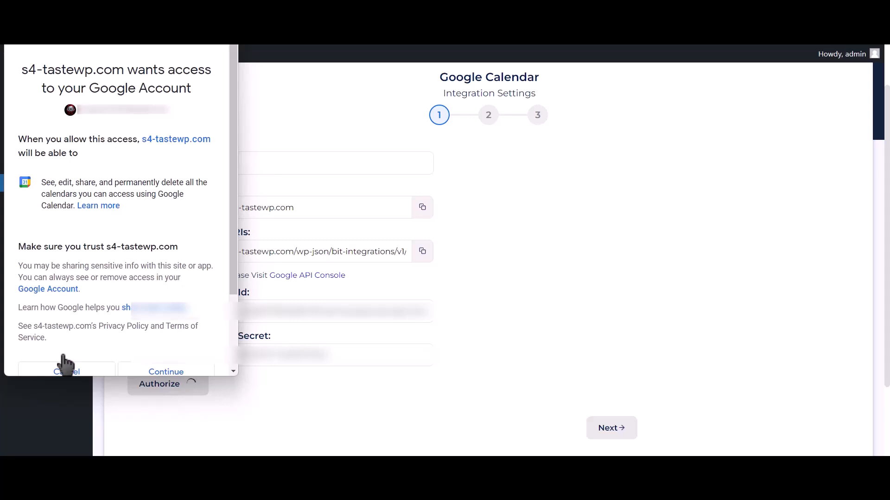
pyautogui.click(182, 373)
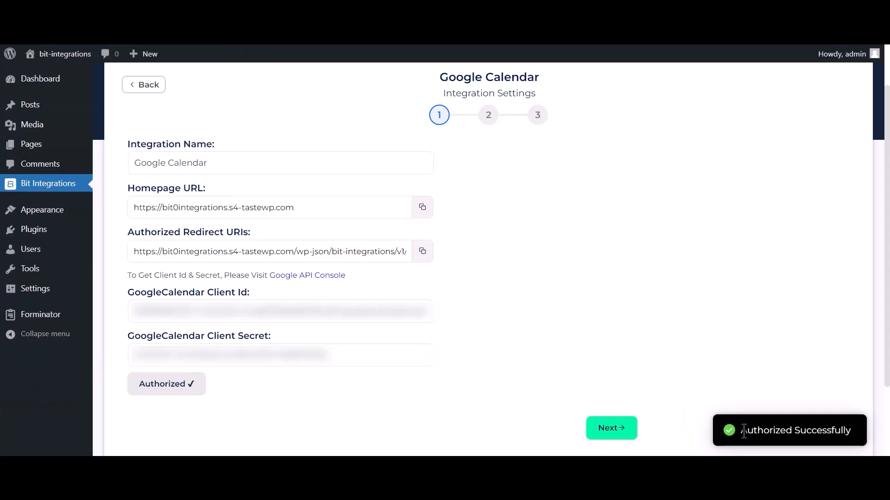
pyautogui.moveTo(742, 431); pyautogui.dragTo(868, 426)
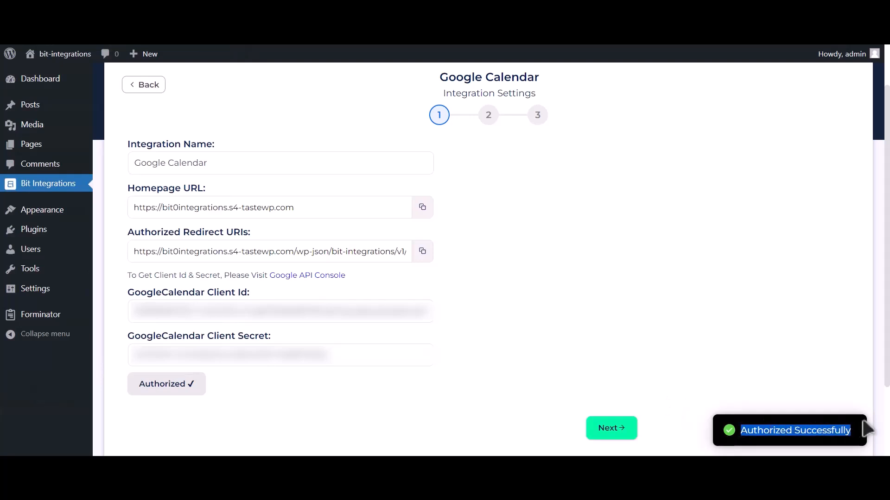
# Continue to the second integration stage and choose the "Bit Integrations (owner)" calendar with the Asia/Dhaka time zone.
pyautogui.click(614, 433)
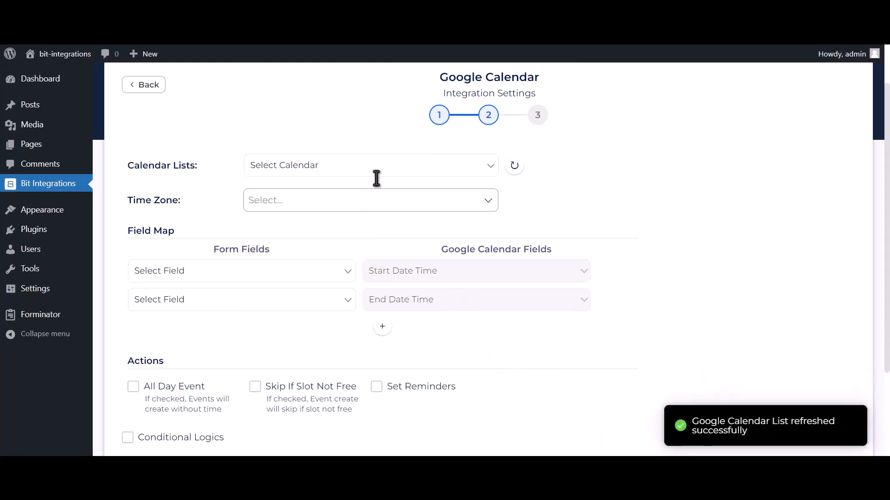
pyautogui.click(352, 165)
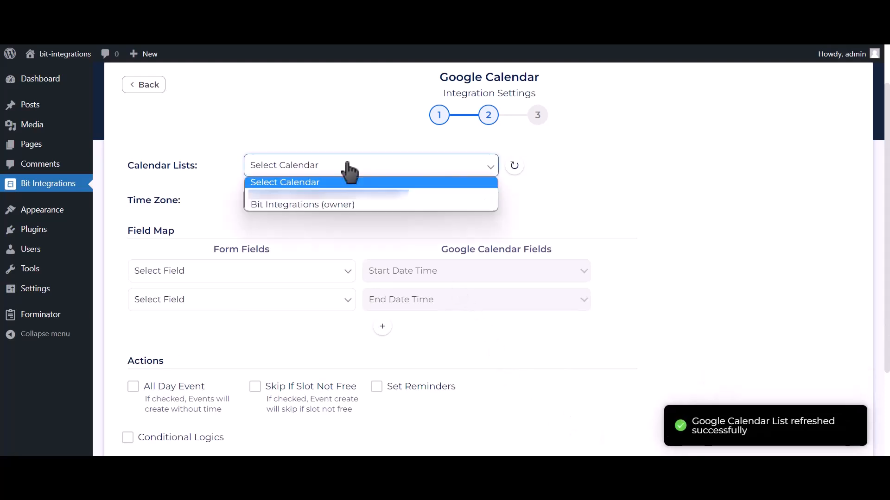
pyautogui.click(341, 204)
pyautogui.click(330, 201)
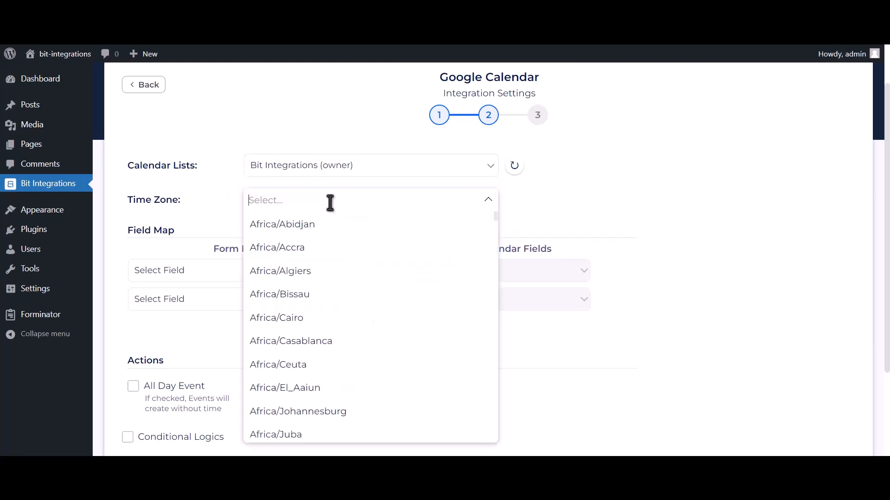
pyautogui.write('dhaka')
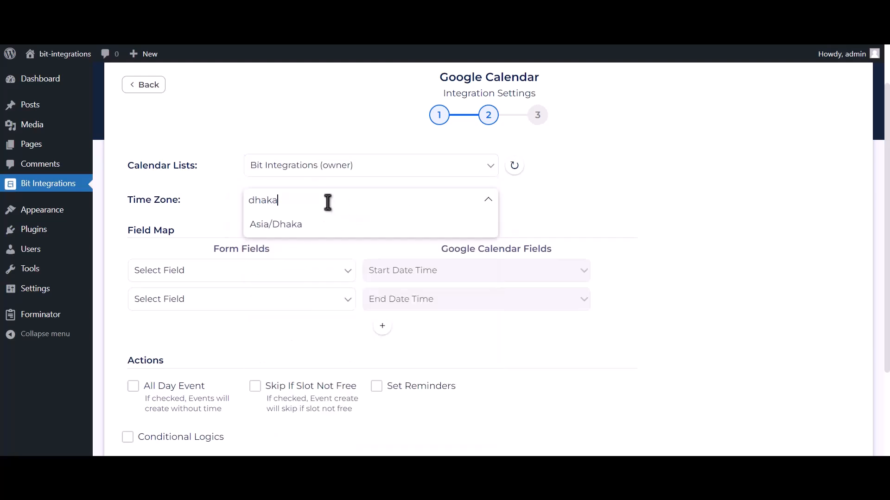
pyautogui.click(313, 226)
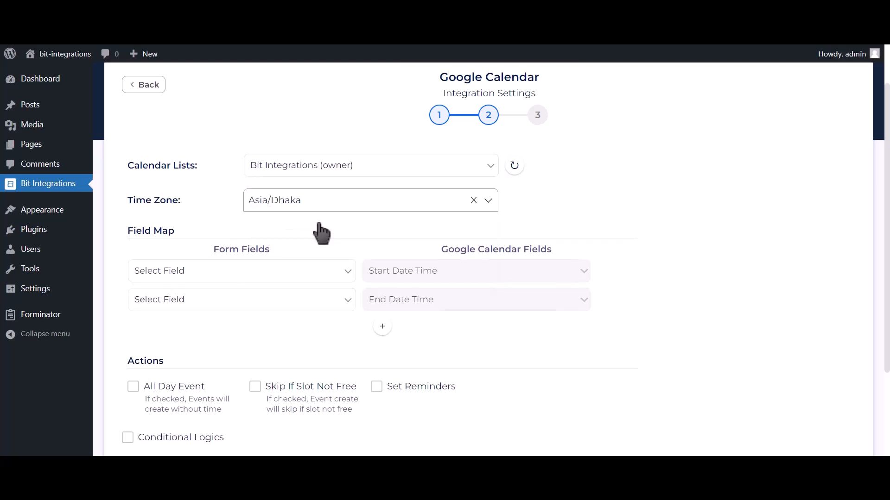
# Map the Date-1 form field to both Start Date Time and End Date Time in the field map.
pyautogui.scroll(1, 340, 286)
pyautogui.scroll(-2, 334, 284)
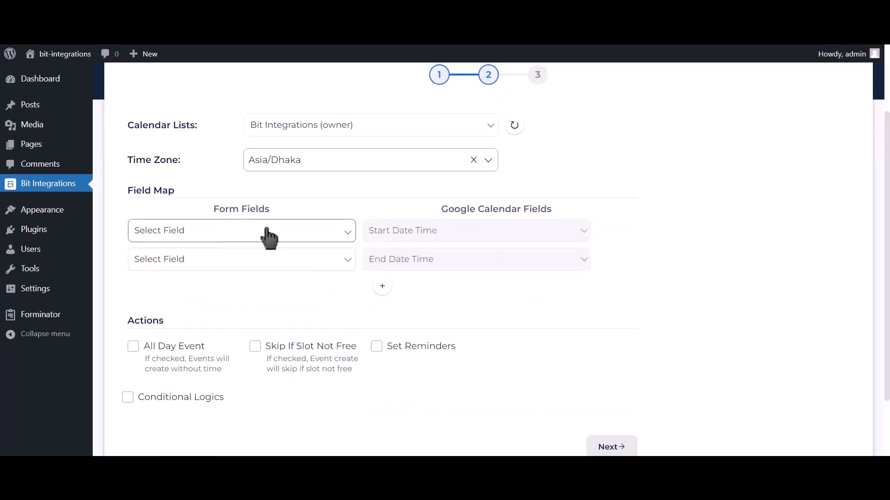
pyautogui.click(267, 234)
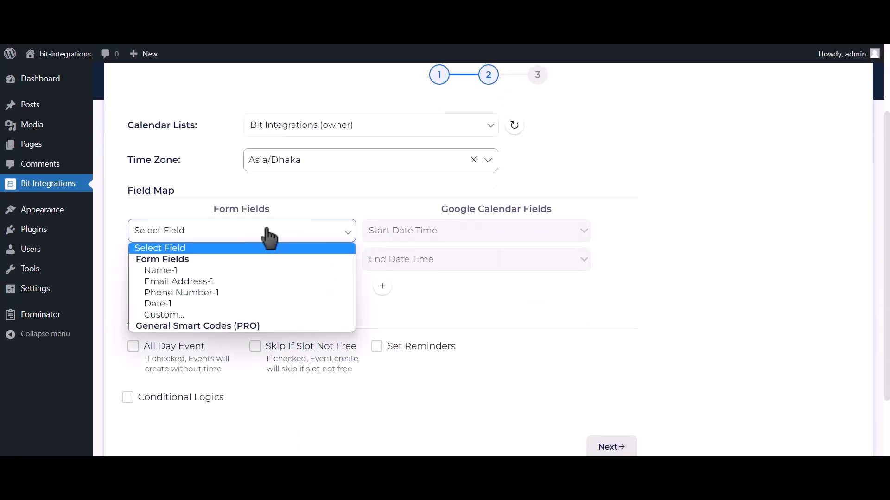
pyautogui.click(170, 305)
pyautogui.click(333, 262)
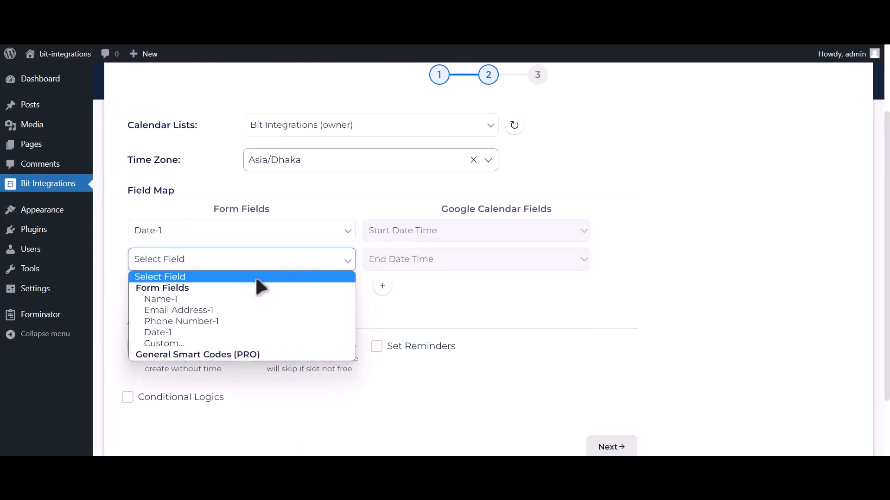
pyautogui.click(195, 333)
# Add a field map row that maps the Email Address-1 form field to the Google Calendar Description field.
pyautogui.click(382, 286)
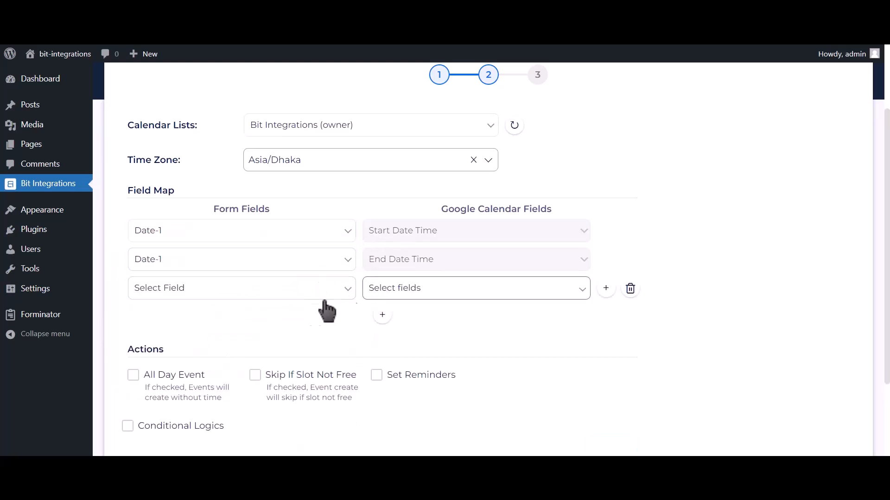
pyautogui.click(227, 299)
pyautogui.click(193, 339)
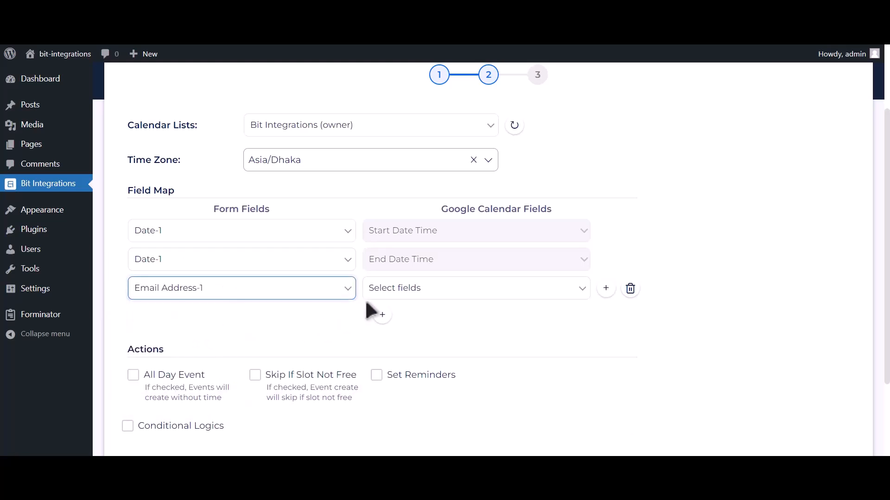
pyautogui.click(380, 297)
pyautogui.click(389, 339)
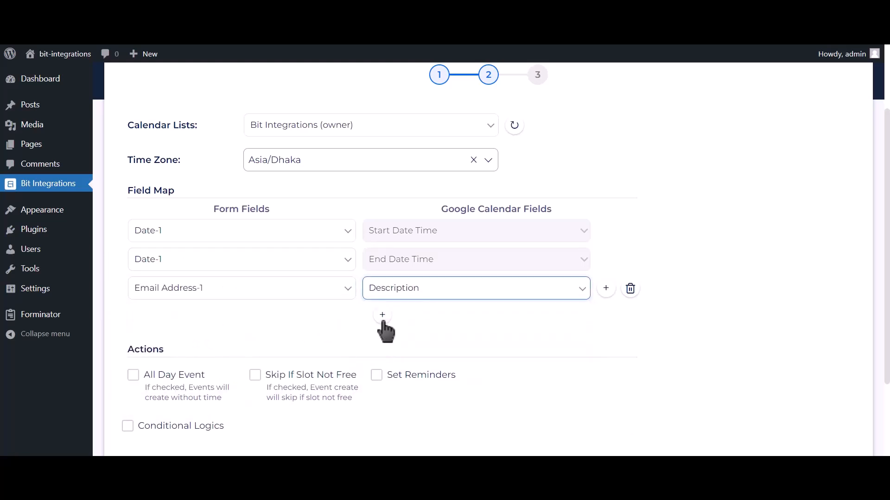
# Add a field map row that maps the Name-1 form field to the Google Calendar Title field.
pyautogui.click(382, 314)
pyautogui.click(351, 319)
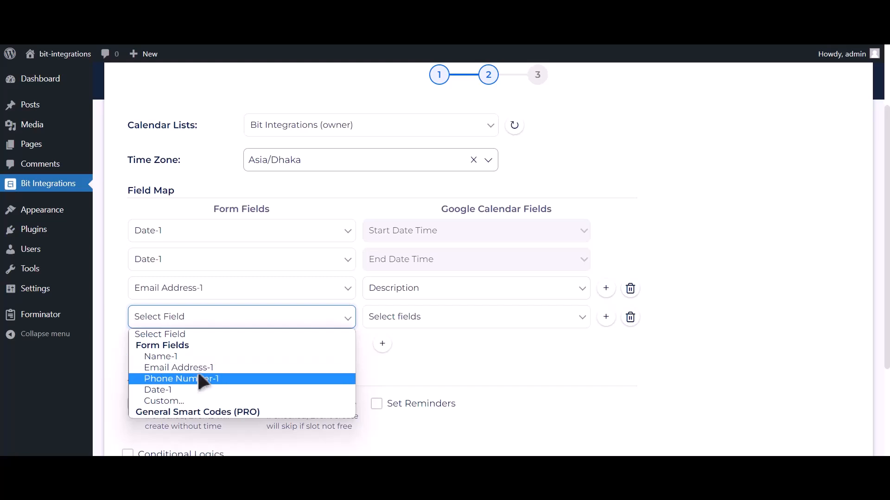
pyautogui.click(197, 357)
pyautogui.click(373, 319)
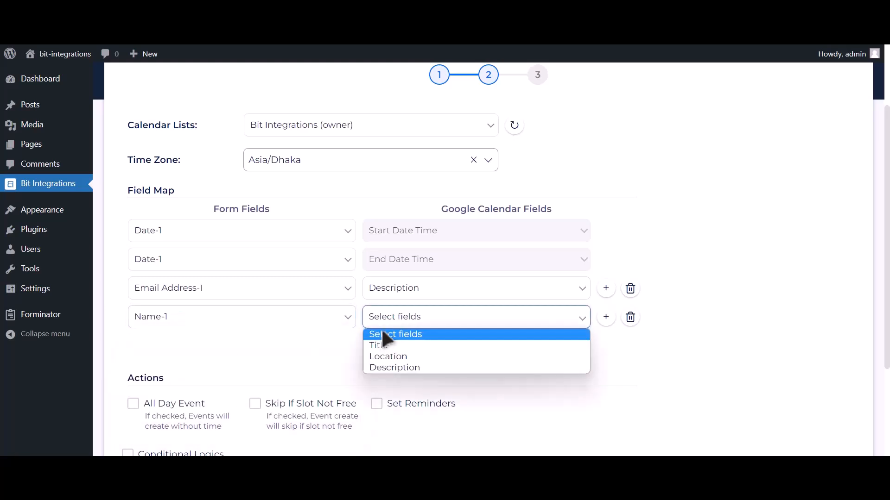
pyautogui.click(388, 346)
# Add another field map row that maps the Phone Number-1 form field to the Google Calendar Description field.
pyautogui.click(380, 343)
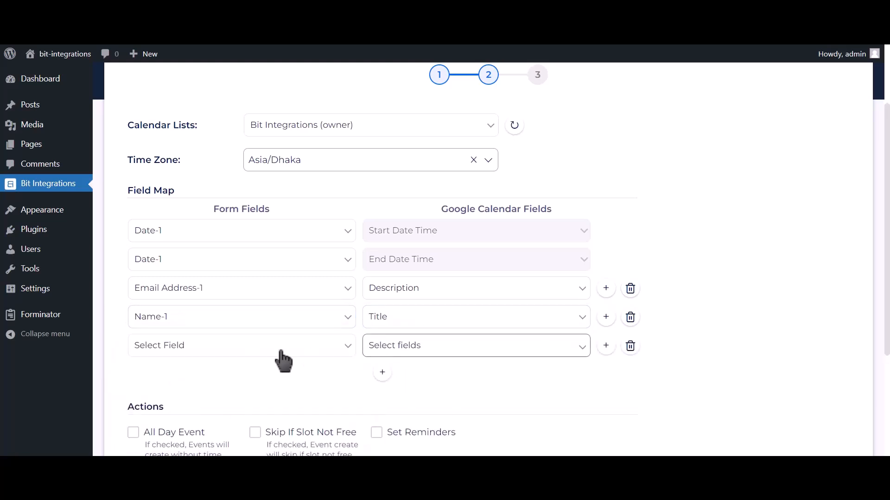
pyautogui.click(230, 346)
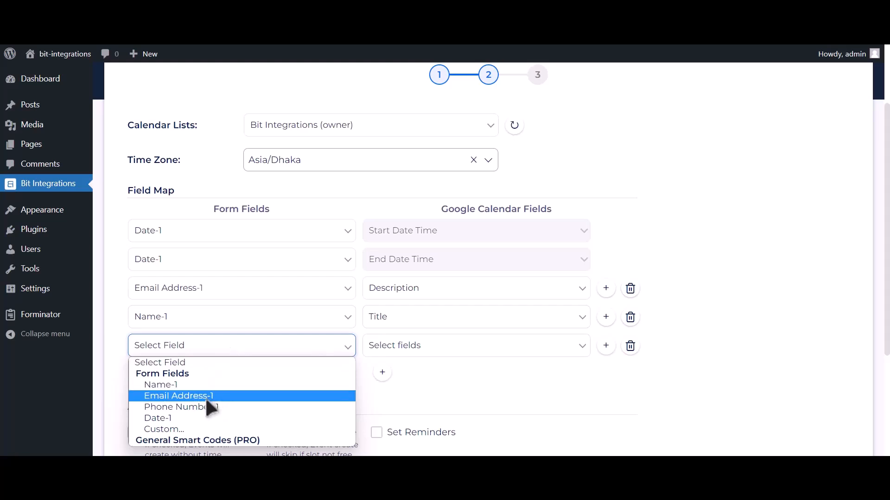
pyautogui.click(203, 407)
pyautogui.click(413, 350)
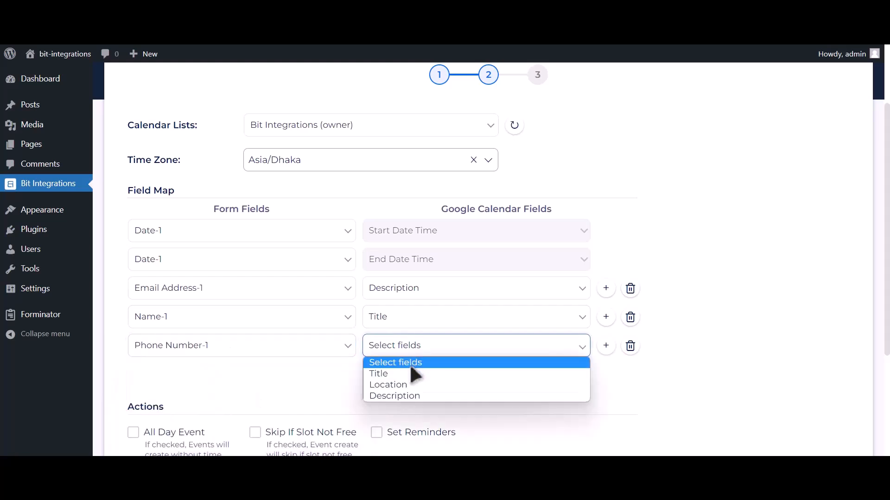
pyautogui.click(397, 395)
# Enable the All Day Event action, continue to the final integration stage, and finish and save the integration.
pyautogui.scroll(-2, 294, 353)
pyautogui.click(171, 335)
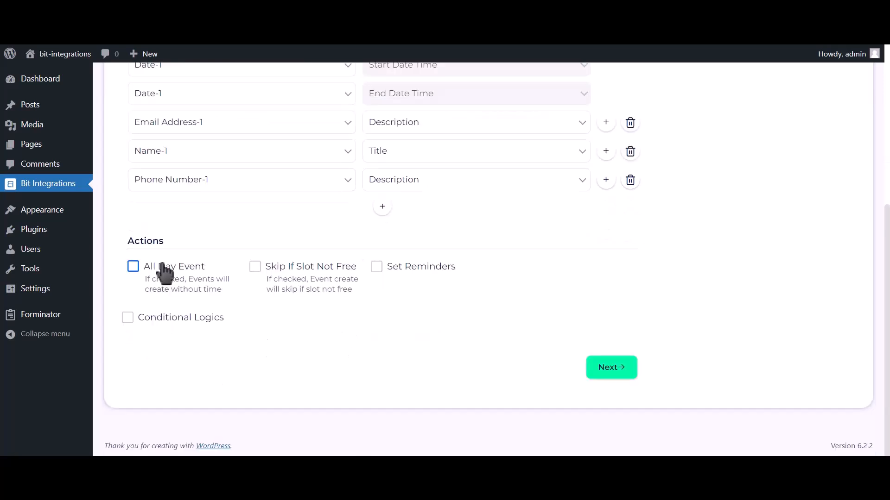
pyautogui.click(162, 265)
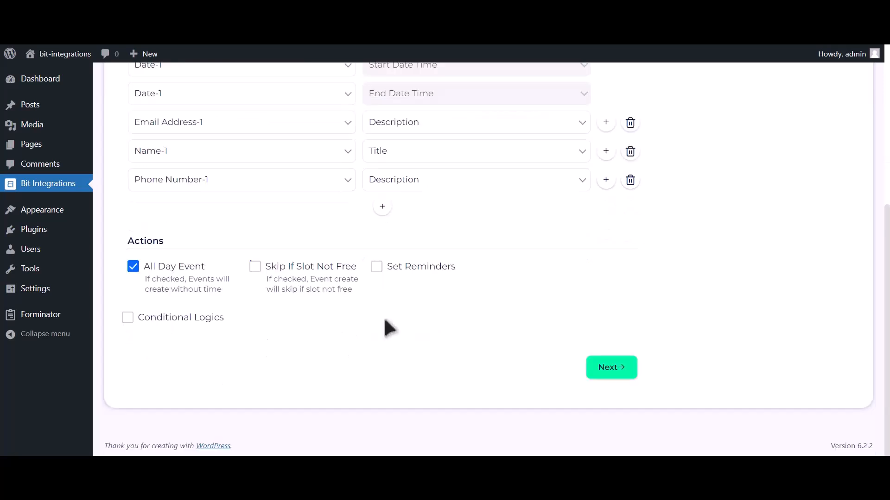
pyautogui.click(618, 368)
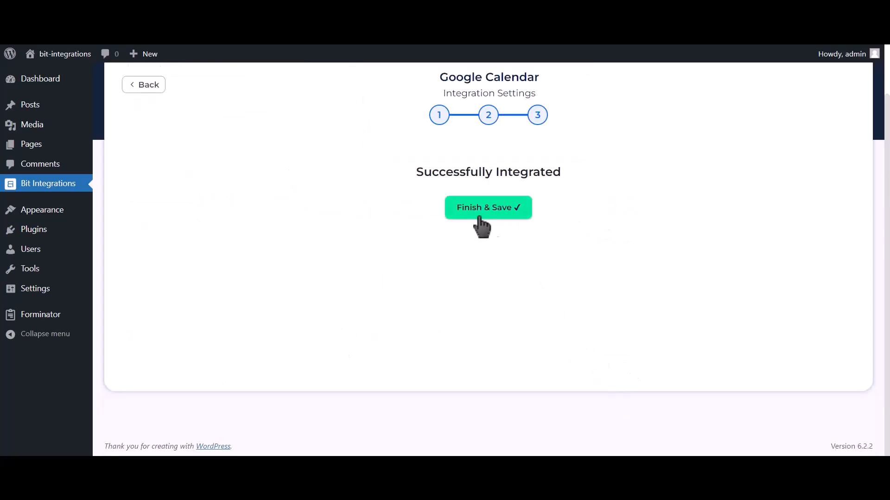
pyautogui.click(496, 215)
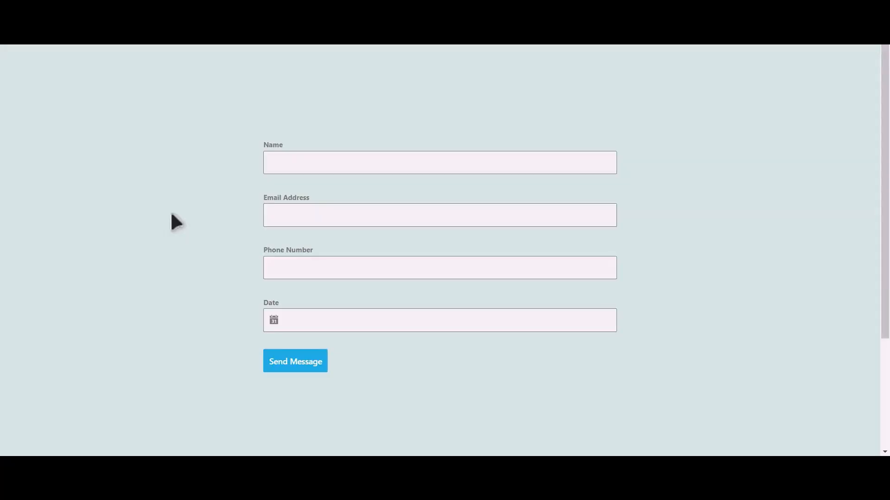
# Submit the test form with the name Bit Integrations, the contact's e-mail and phone number, and the date 06/13/2023.
pyautogui.click(346, 169)
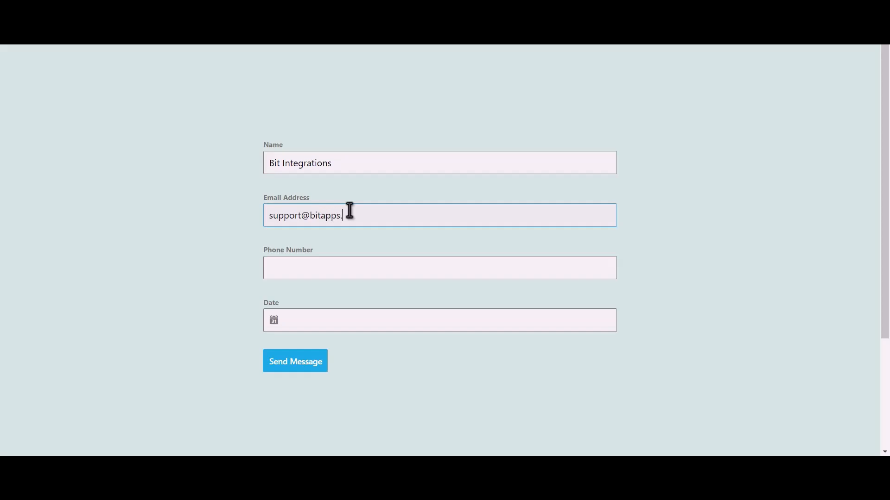
pyautogui.click(320, 263)
pyautogui.write('44455566')
pyautogui.click(312, 320)
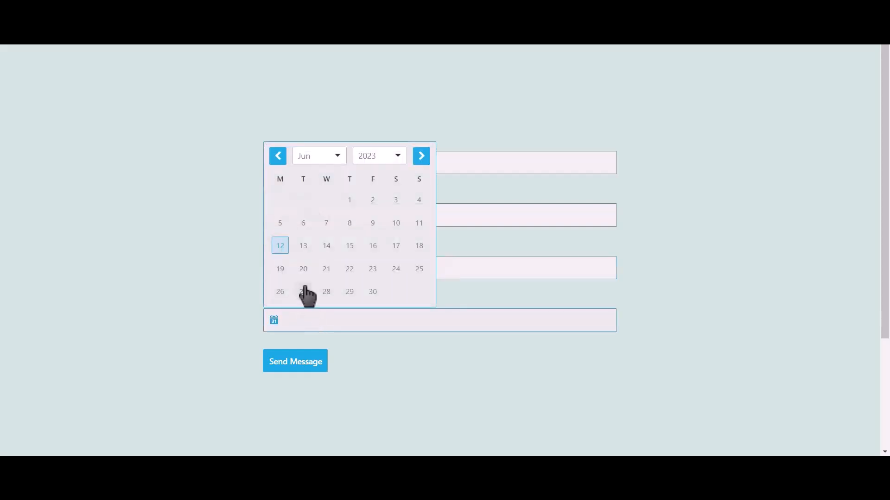
pyautogui.click(304, 246)
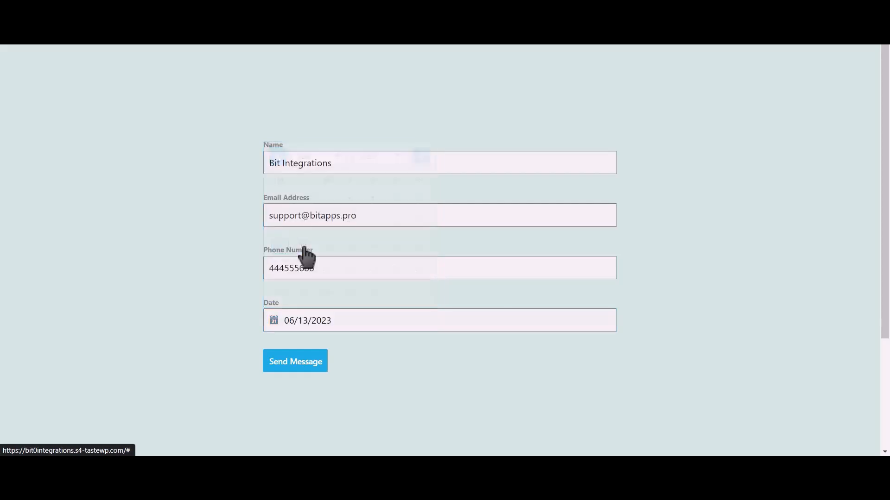
pyautogui.click(312, 369)
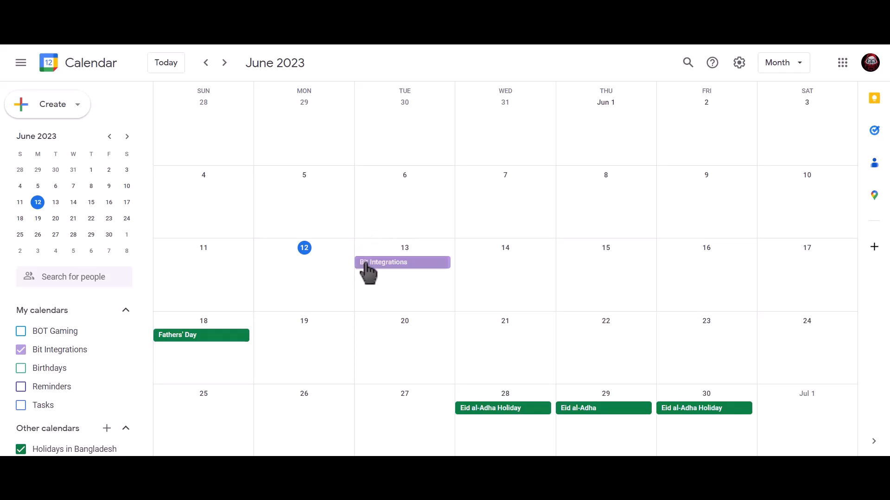
# Switch to Google Calendar and open the details of the Bit Integrations event on June 13.
pyautogui.click(436, 273)
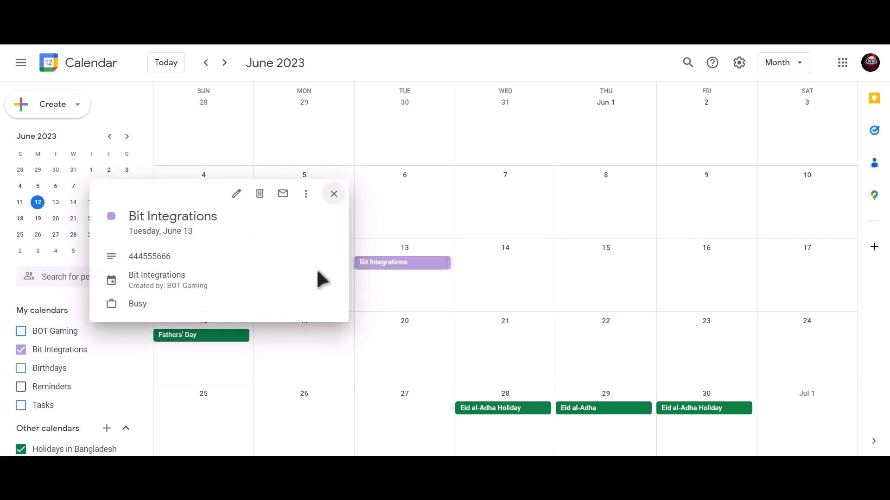